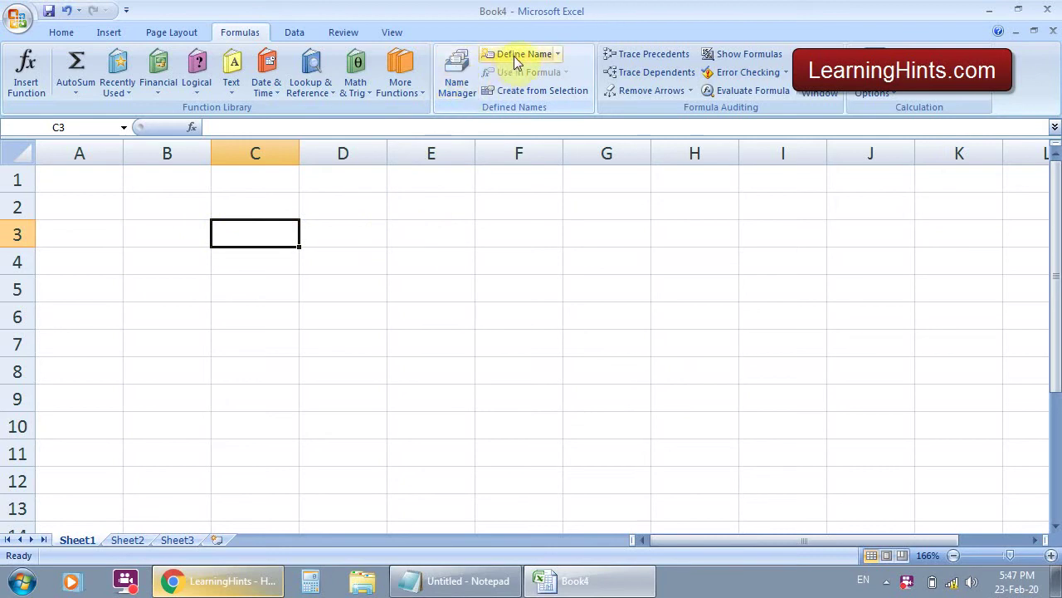
Enter the value 50 in cell C2 of Sheet1.
click(196, 238)
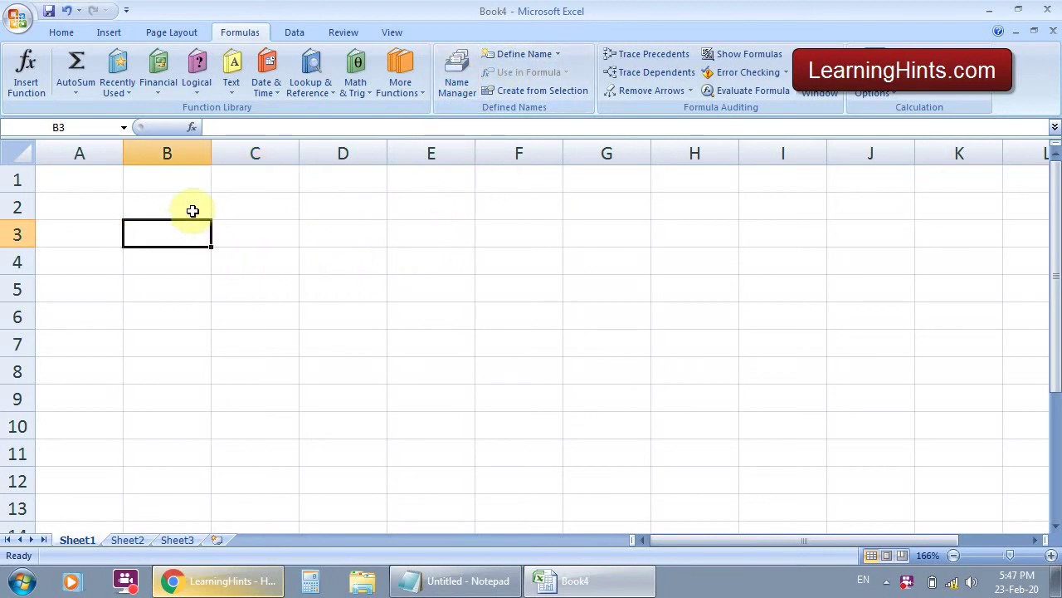
click(249, 214)
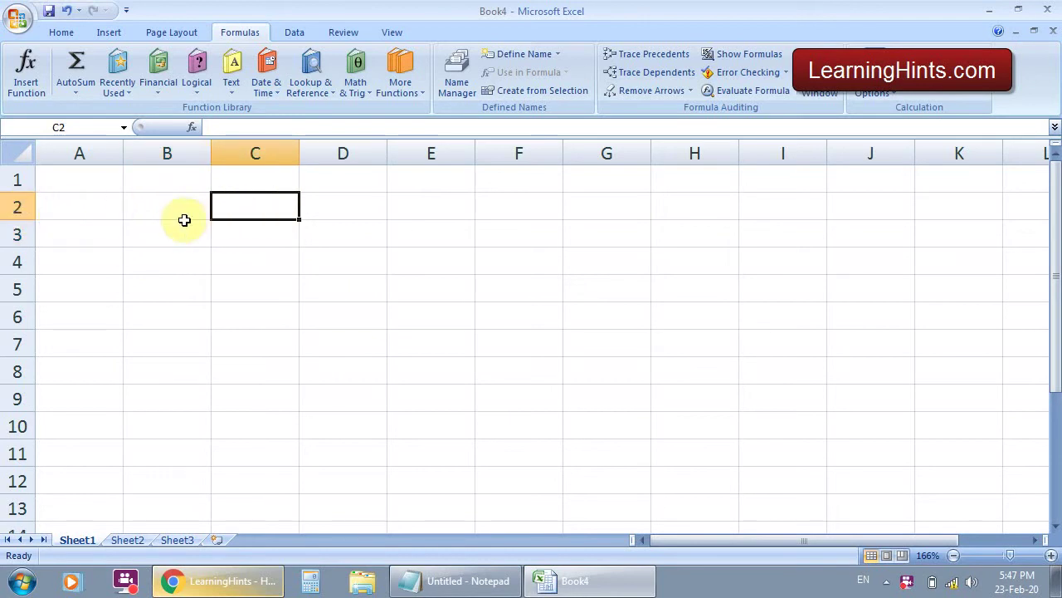
text(50)
key(Return)
click(258, 209)
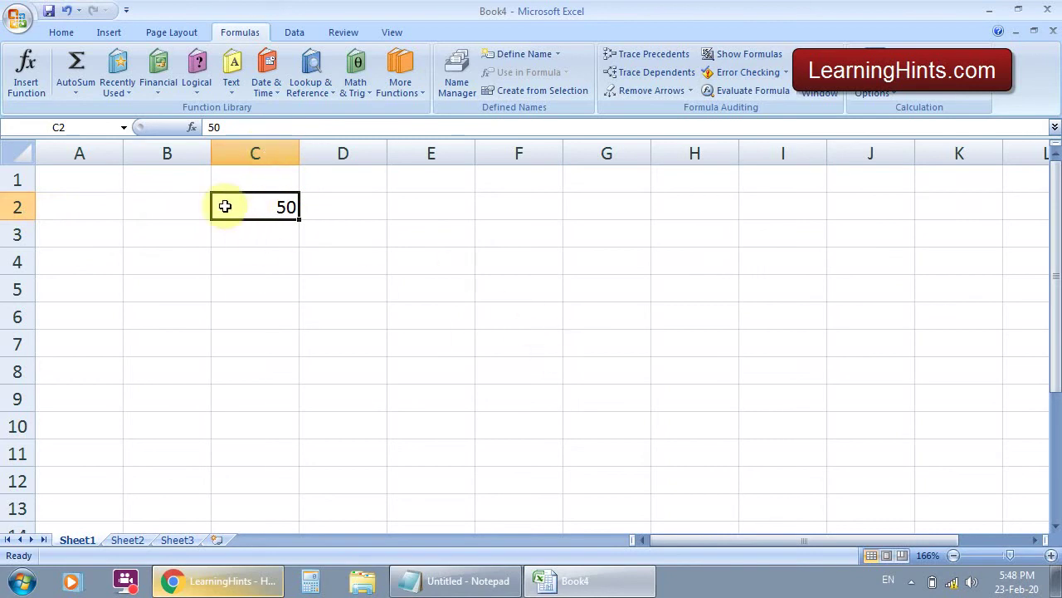
Enter the formula =c2 in cell F6 to reference the value by its cell address.
click(512, 346)
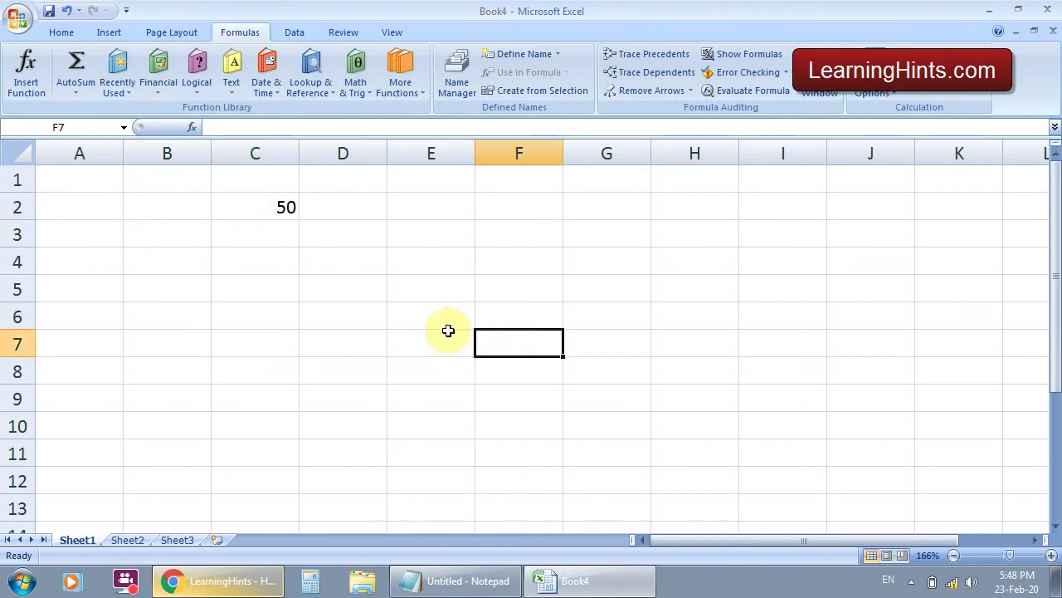
click(281, 209)
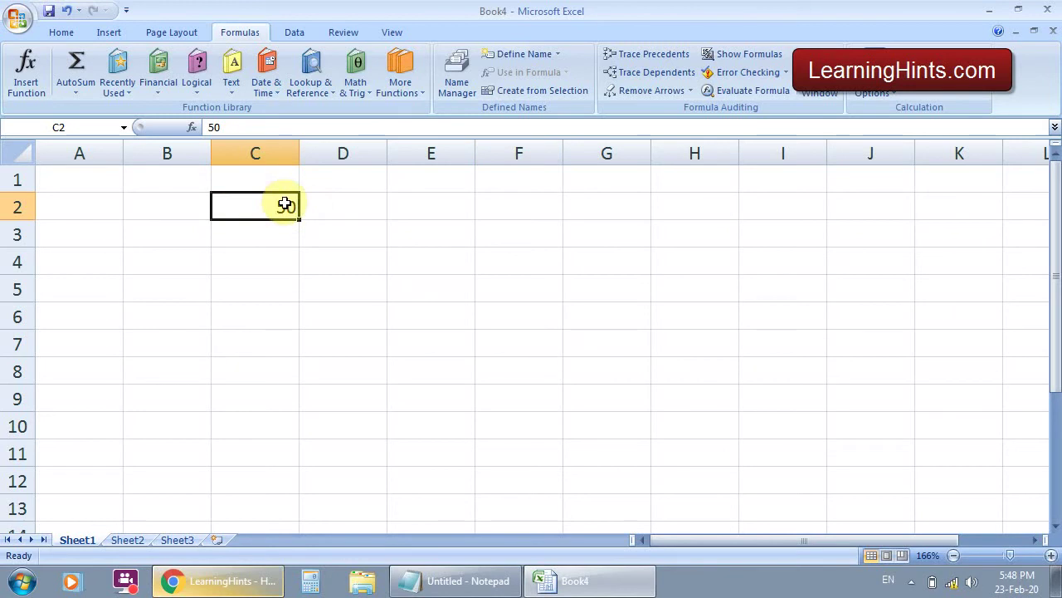
click(512, 322)
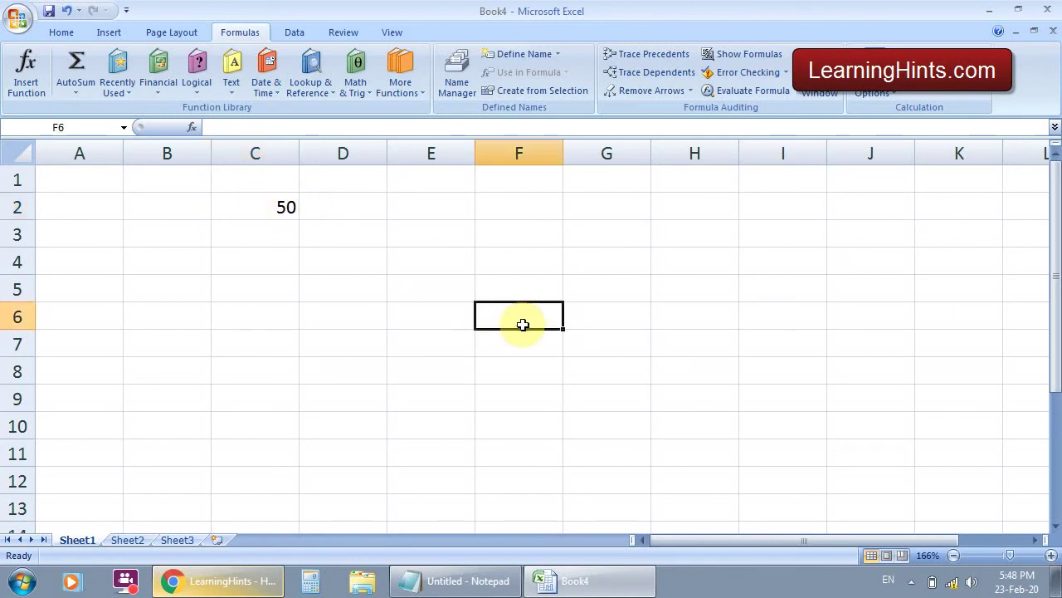
text(=)
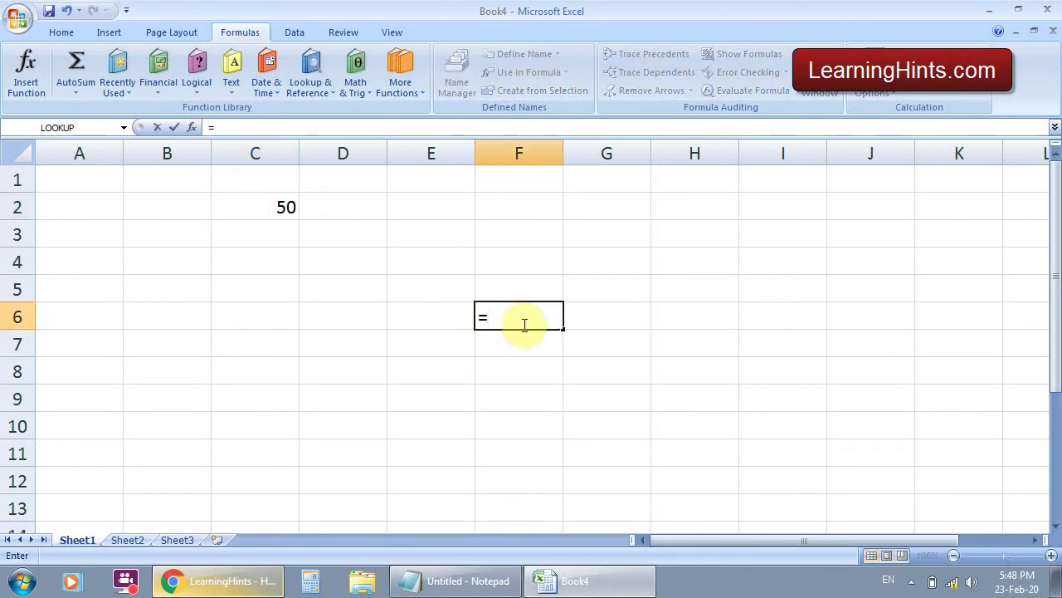
text(c2)
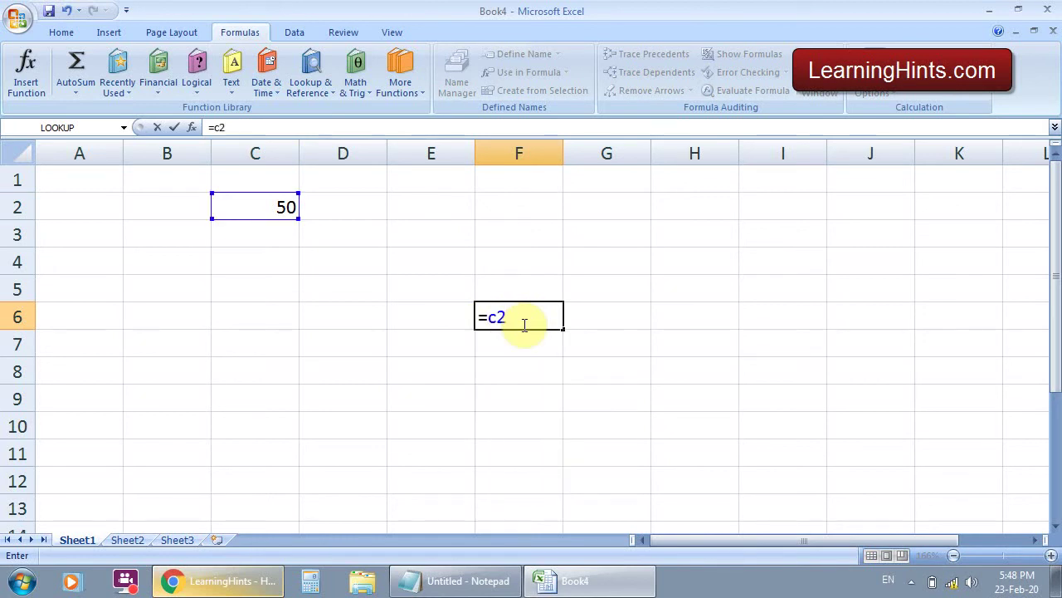
key(Return)
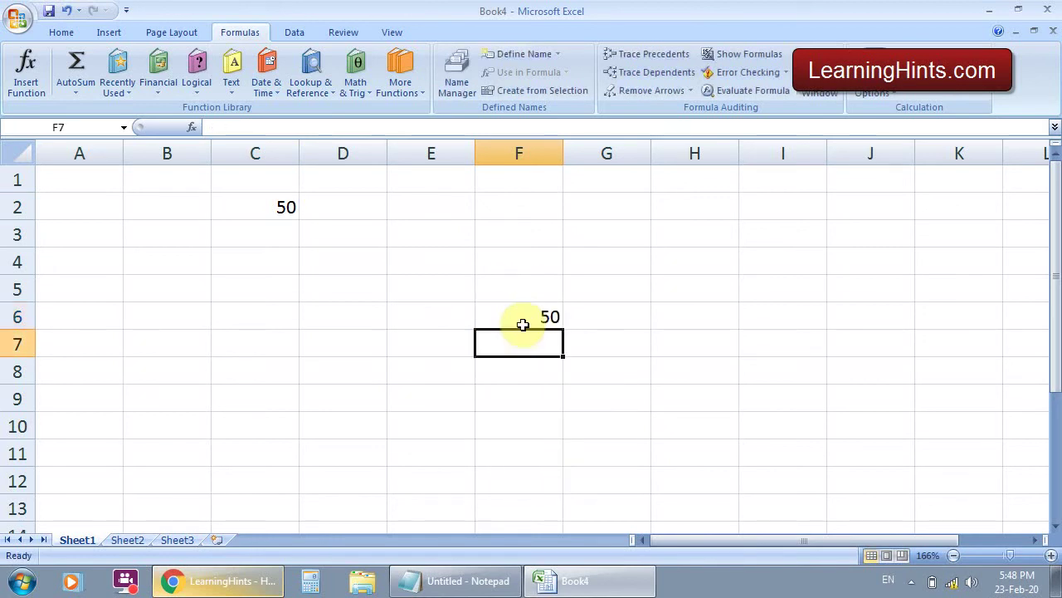
Change the value in cell C2 to 56.
click(523, 324)
click(246, 213)
text(56)
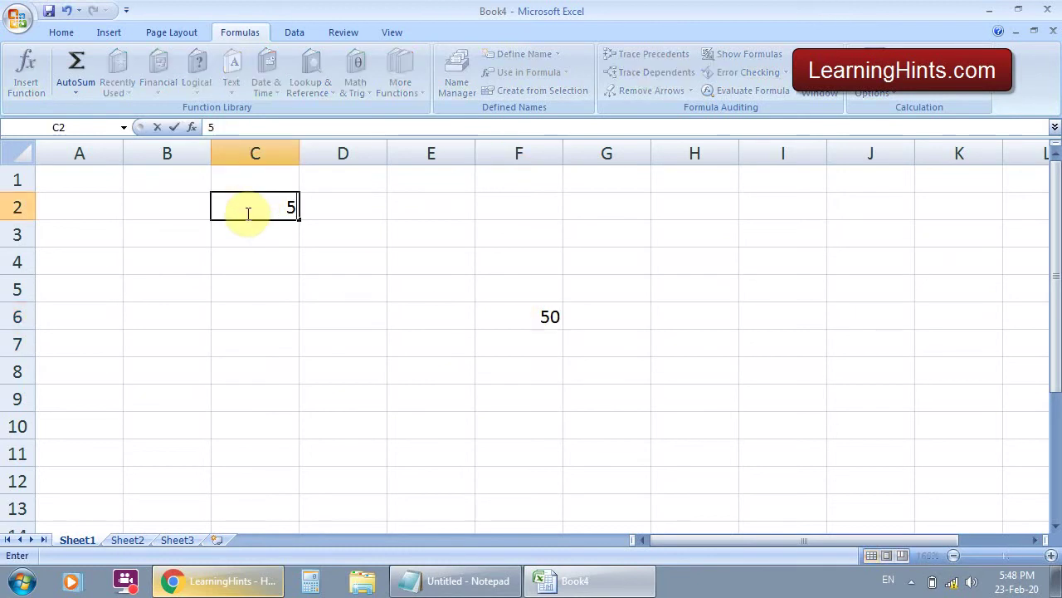
key(Return)
Check the formula in cell F6 against its source cell C2, and clear F6.
click(515, 322)
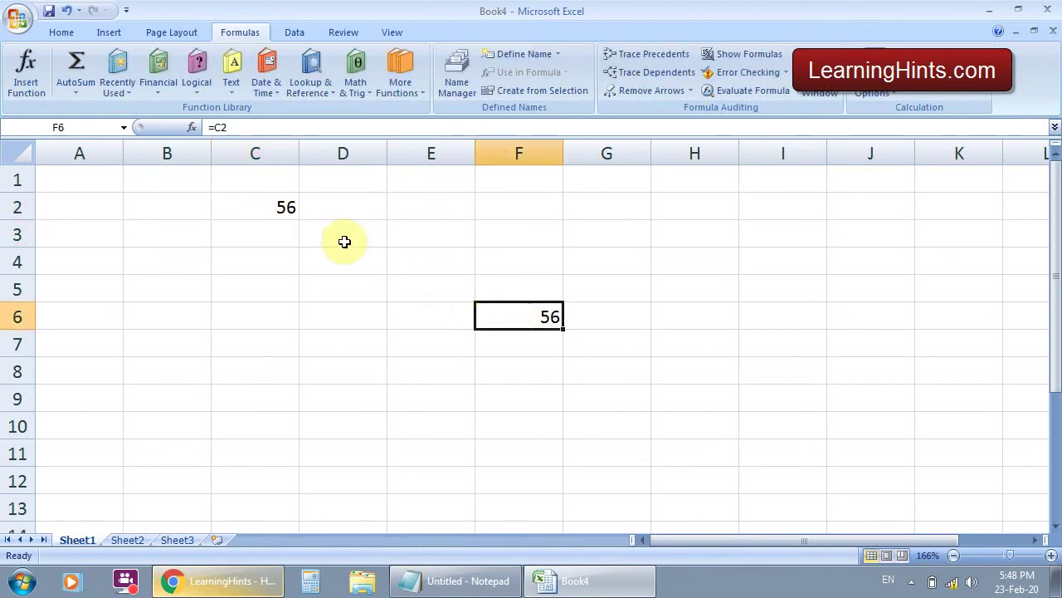
click(284, 207)
click(533, 321)
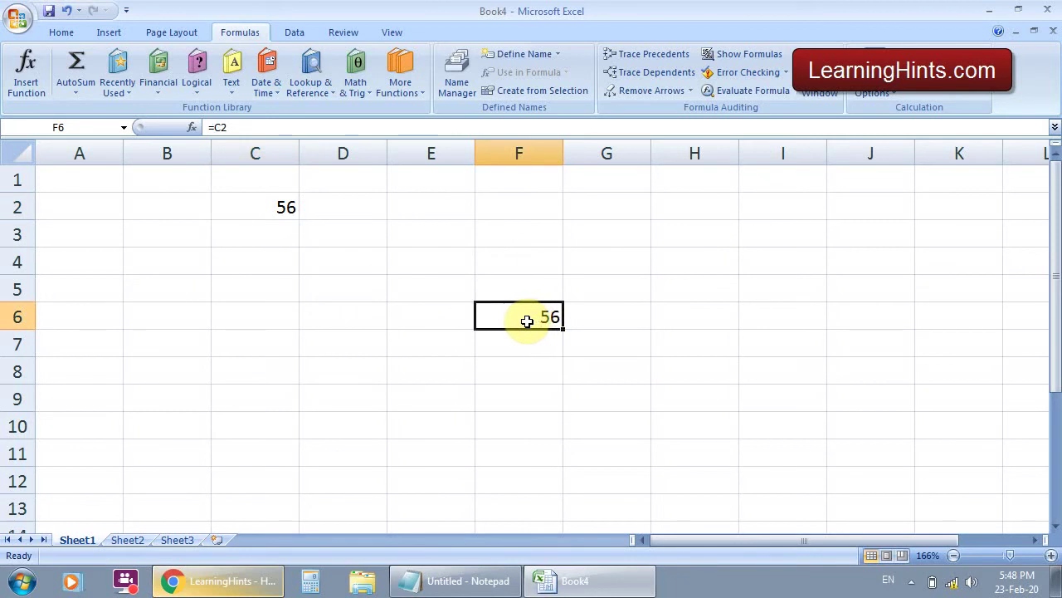
double_click(527, 321)
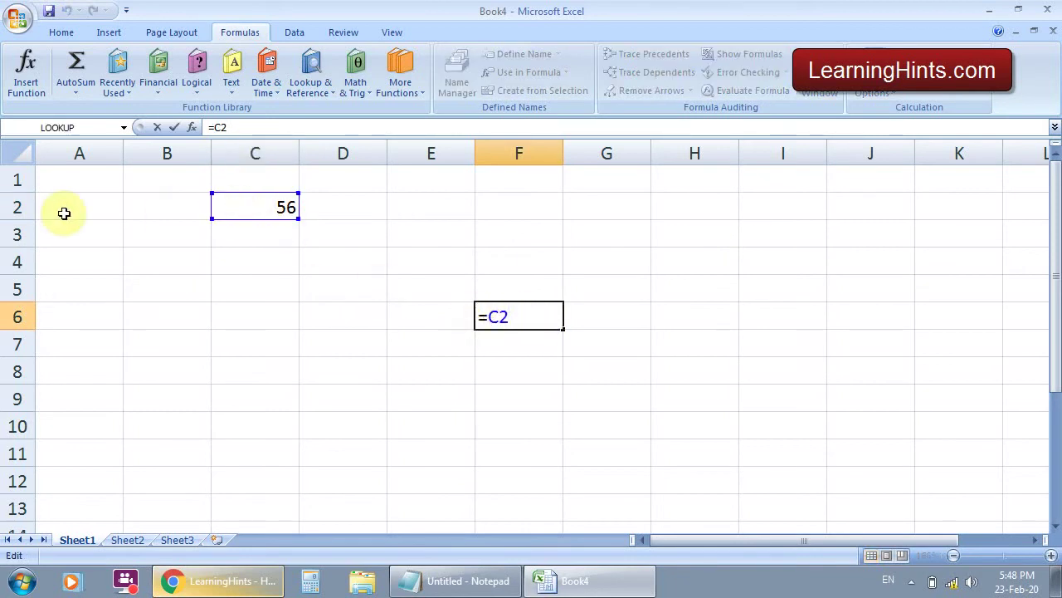
key(Return)
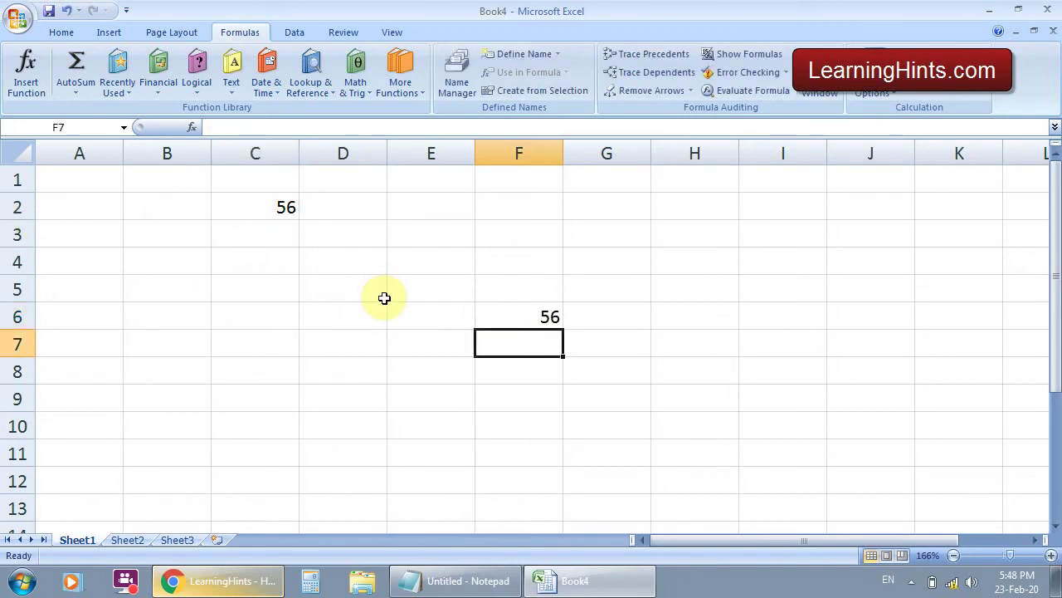
click(544, 319)
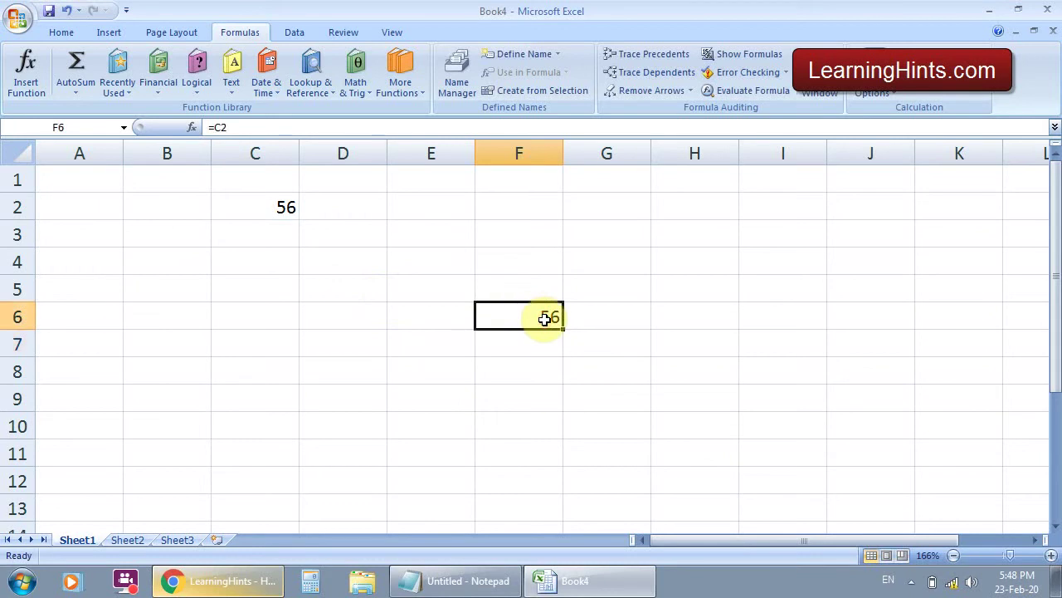
click(264, 209)
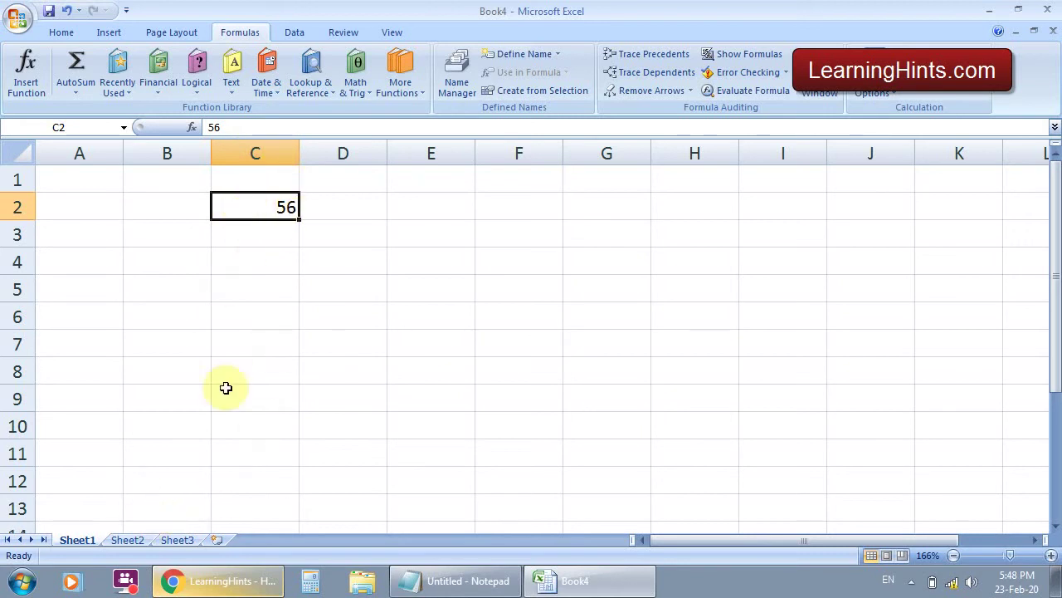
Enter the formula =C2 in cell H8 of Sheet2.
click(132, 541)
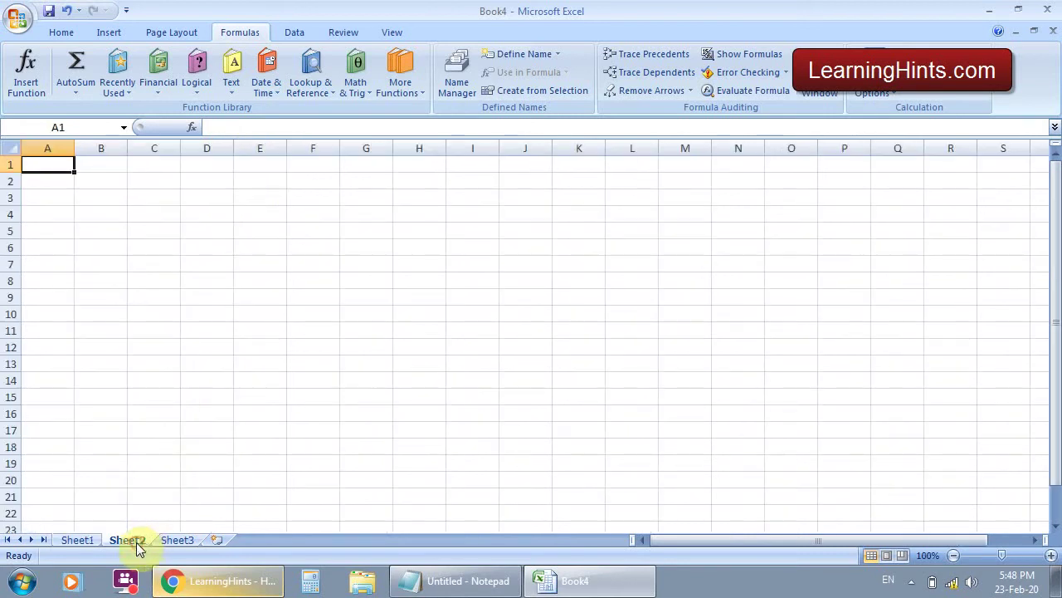
click(421, 283)
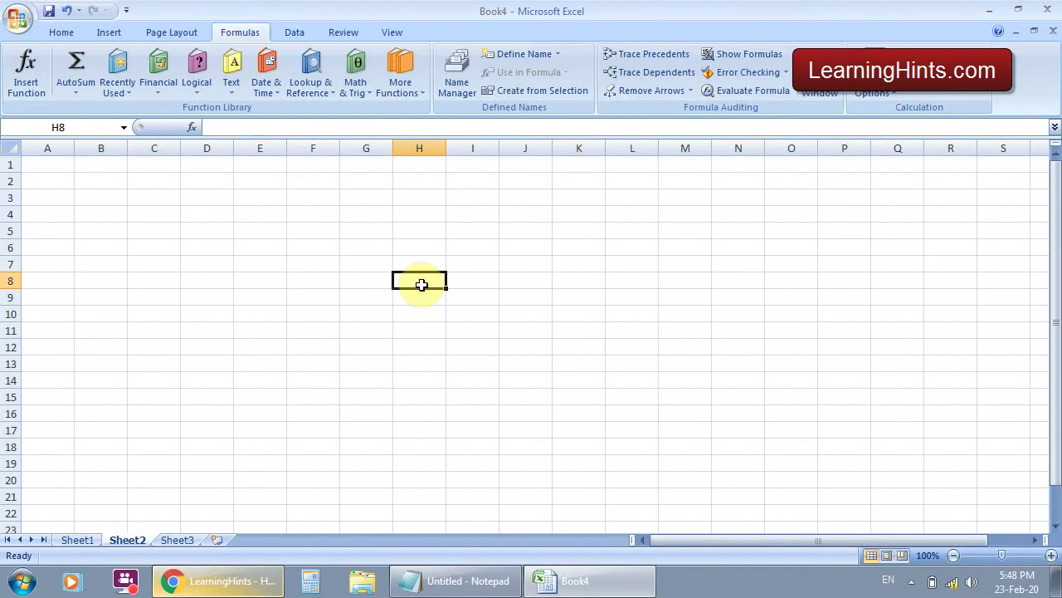
text(=C2)
key(Return)
click(421, 284)
key(F2)
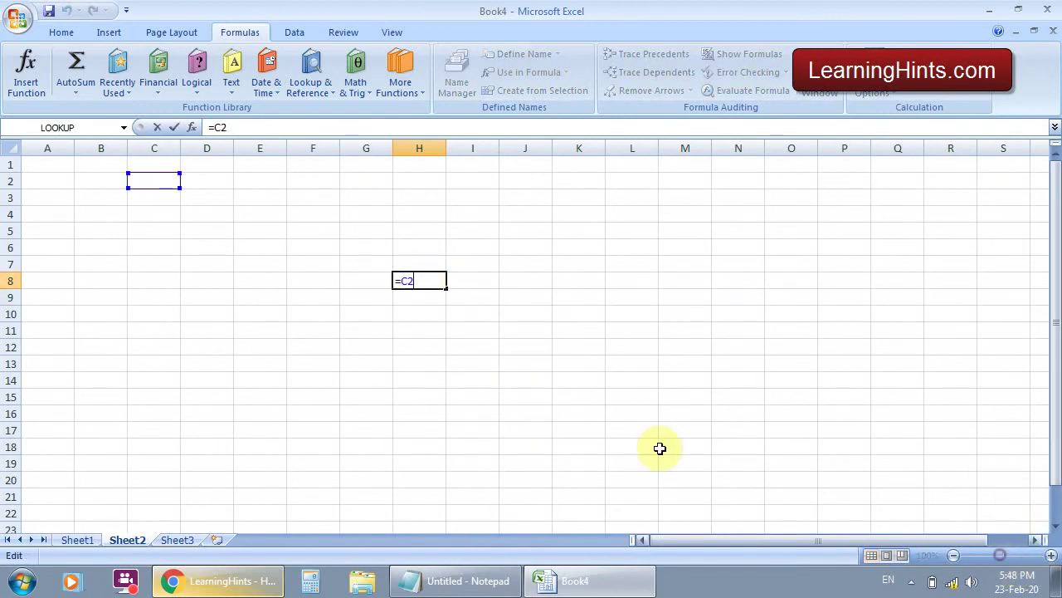
click(627, 382)
drag(1000, 555, 1010, 555)
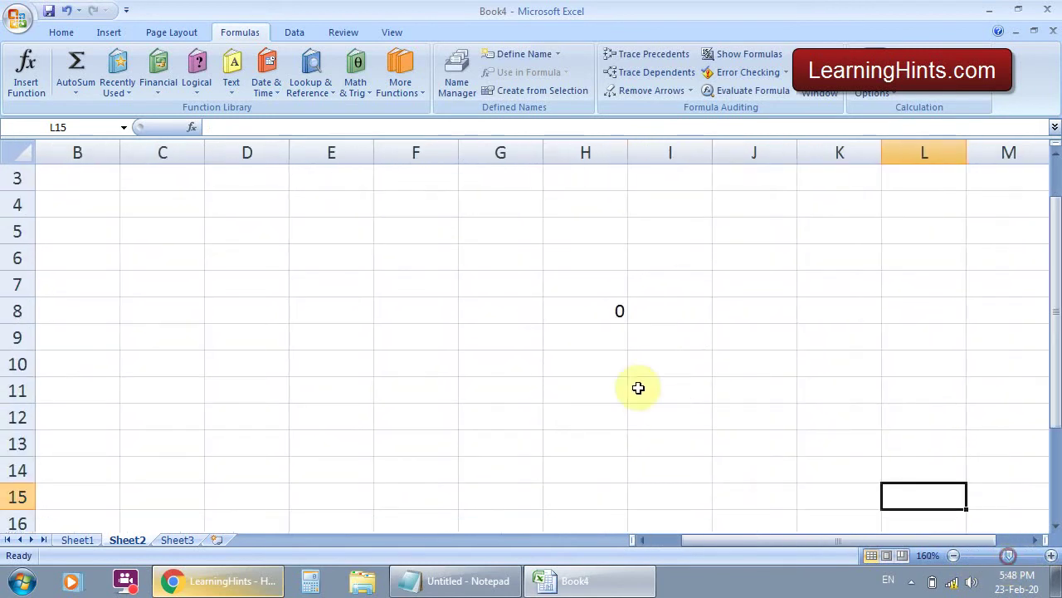
Compare Sheet2's cell H8 with the source value on Sheet1, and clear H8.
click(581, 309)
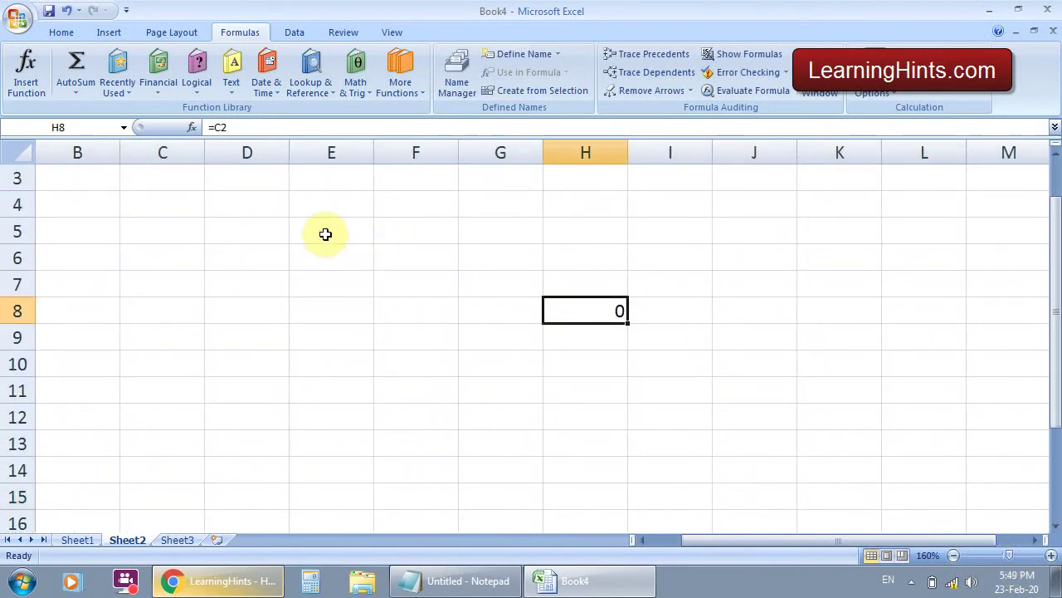
click(166, 204)
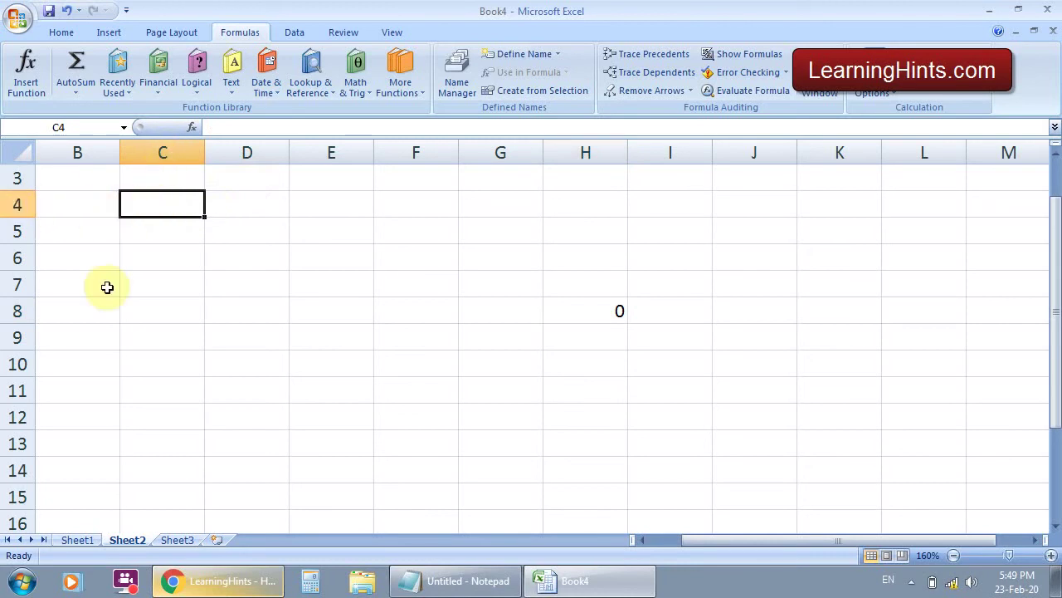
click(87, 540)
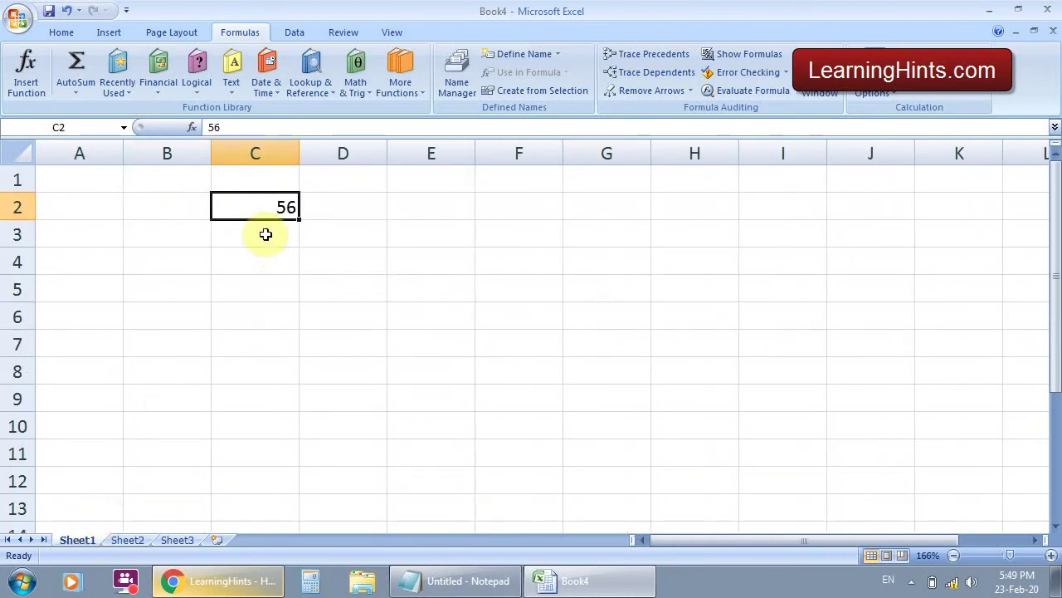
click(127, 540)
click(581, 312)
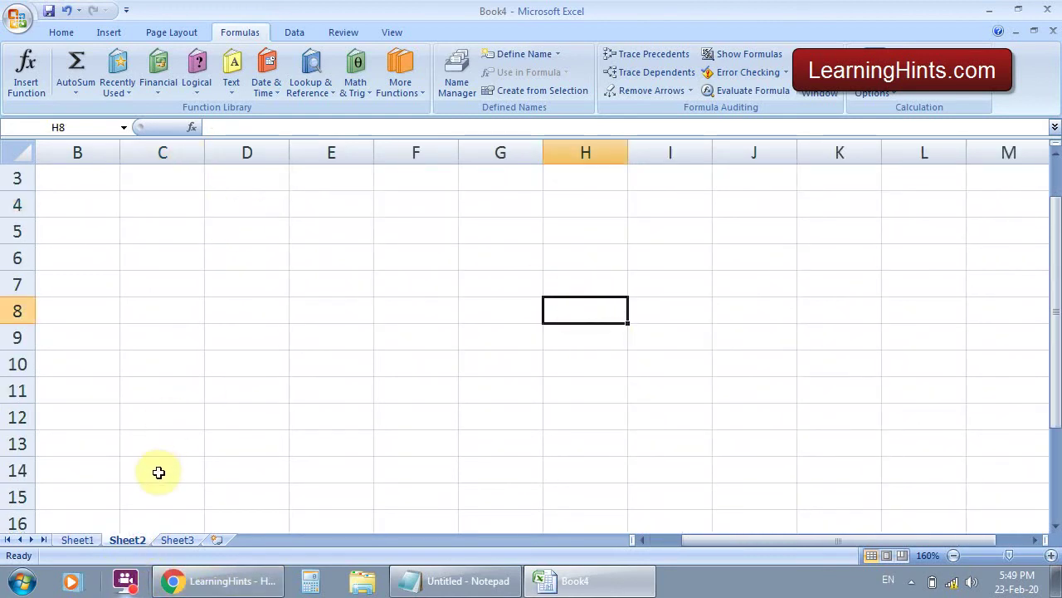
Define the name profit for cell C2 of Sheet1 with Workbook scope.
click(77, 540)
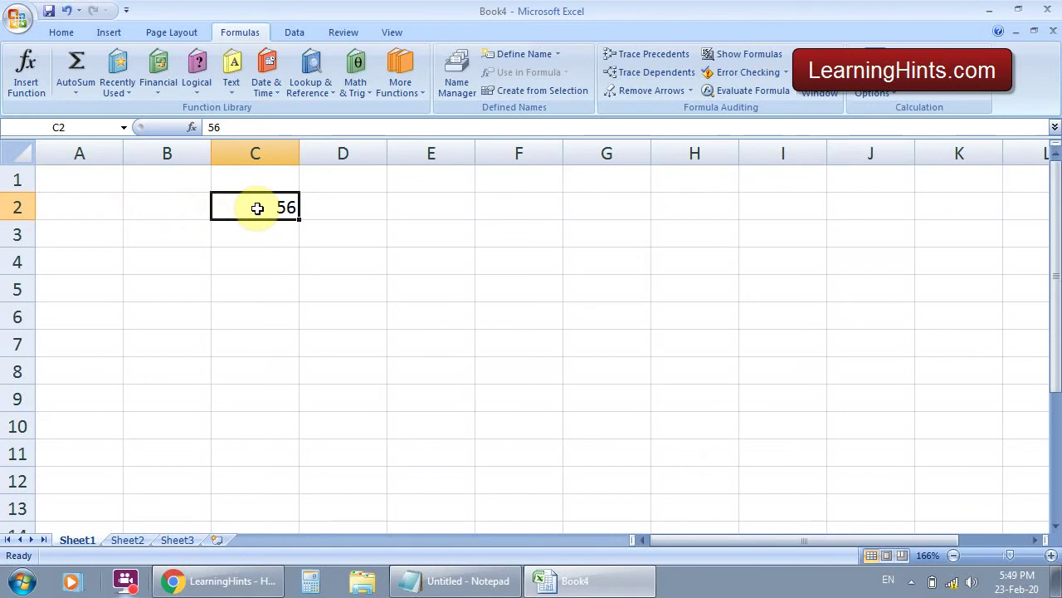
click(268, 254)
click(263, 214)
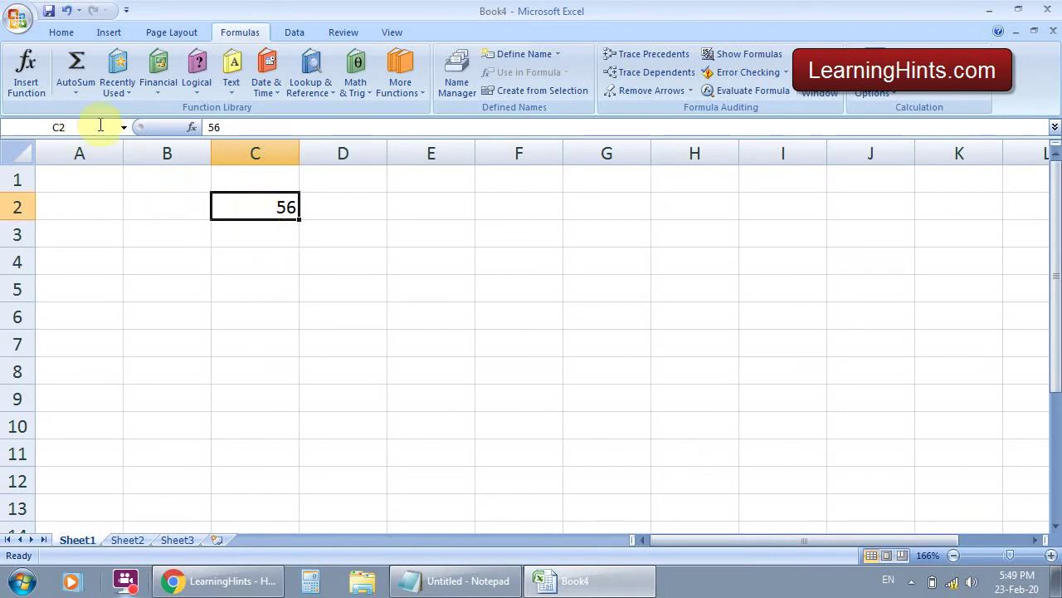
click(560, 56)
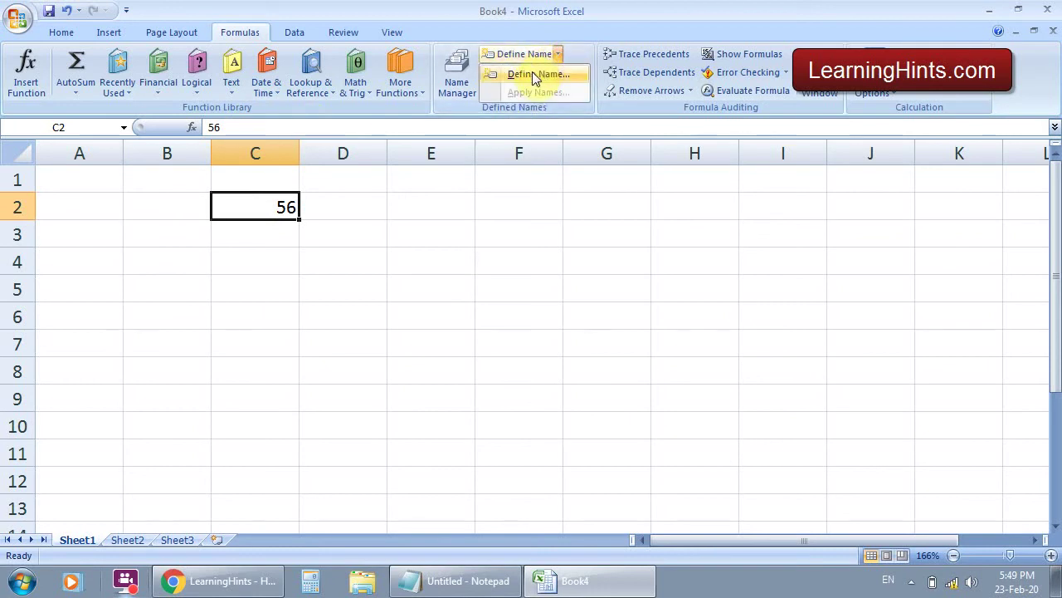
click(536, 77)
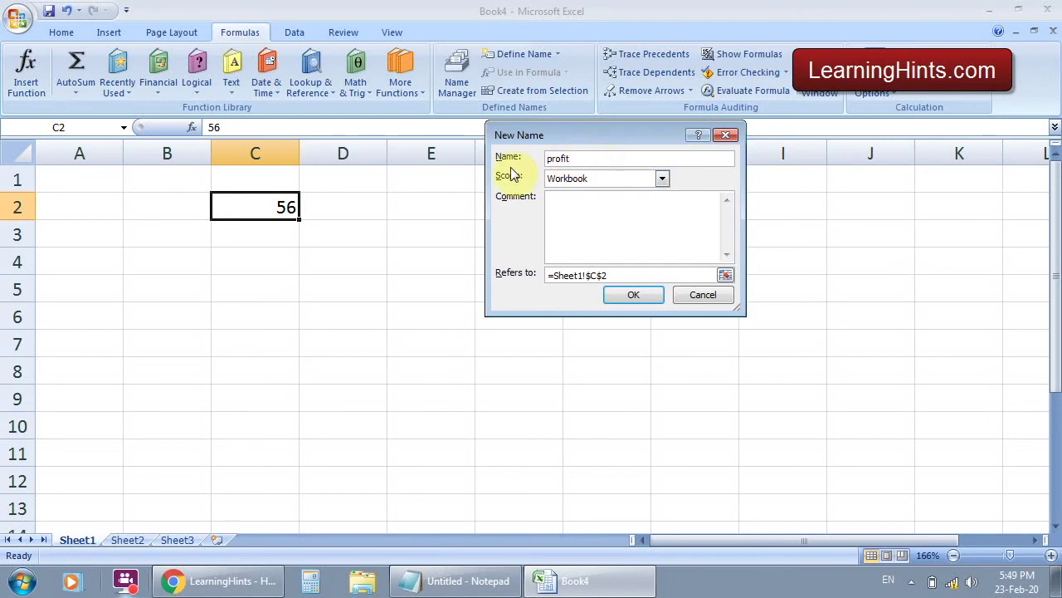
click(630, 294)
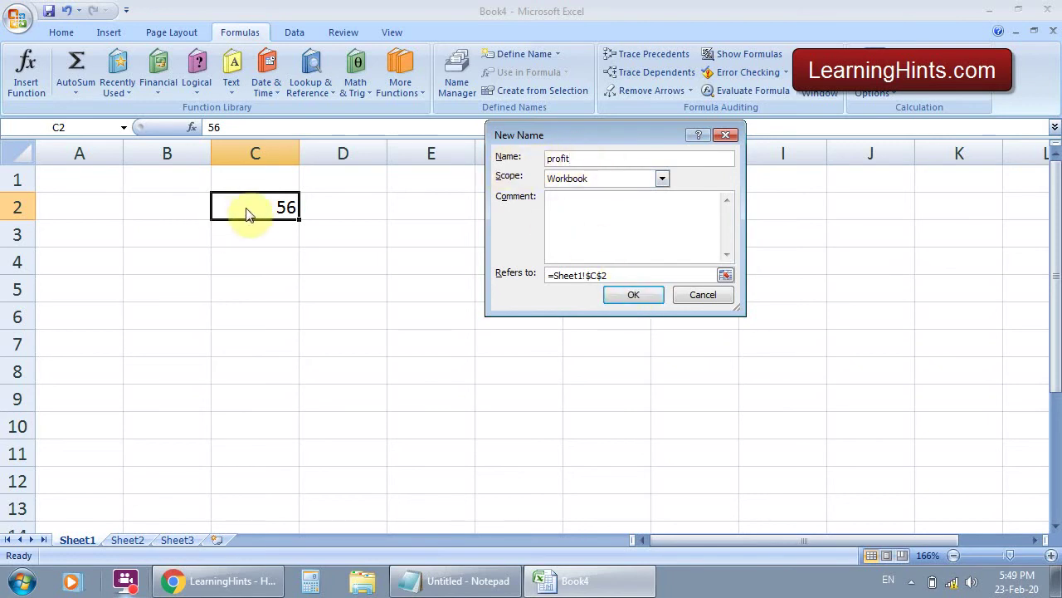
click(630, 297)
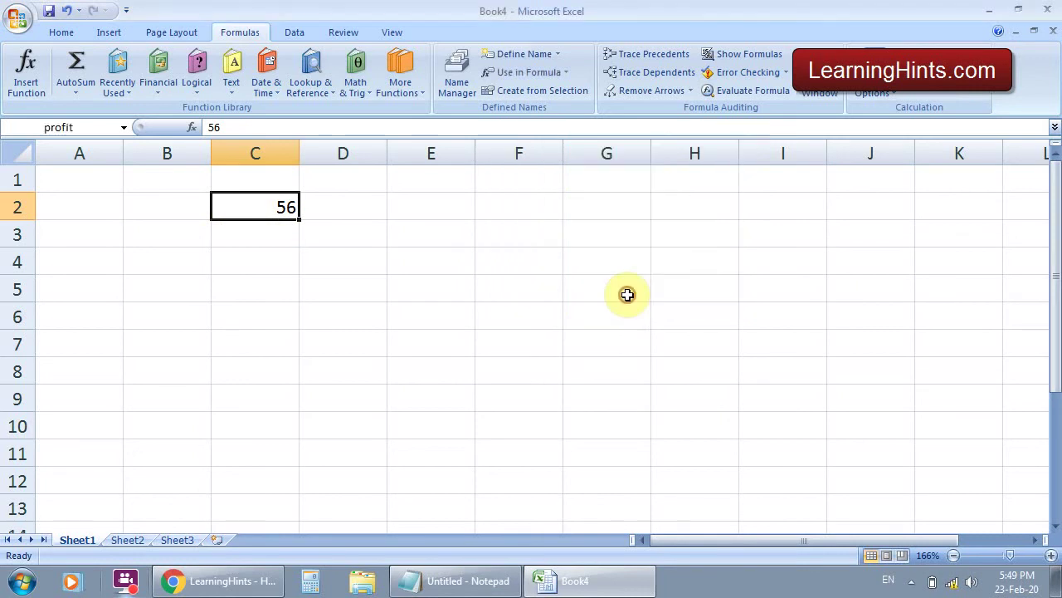
Enter the formula =profit in cell F6 of Sheet1.
click(522, 318)
text(=)
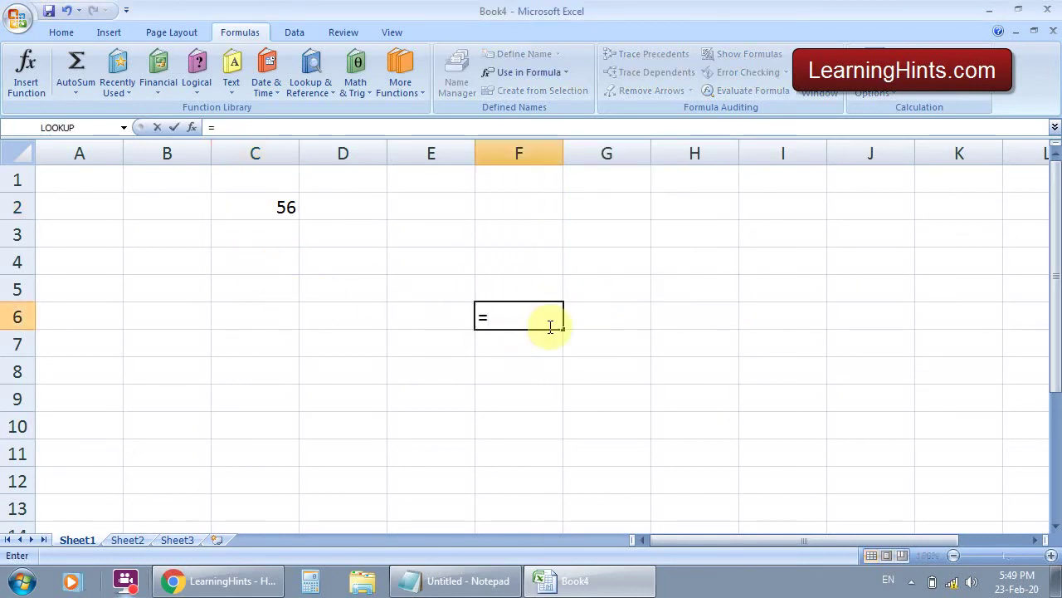
text(profit)
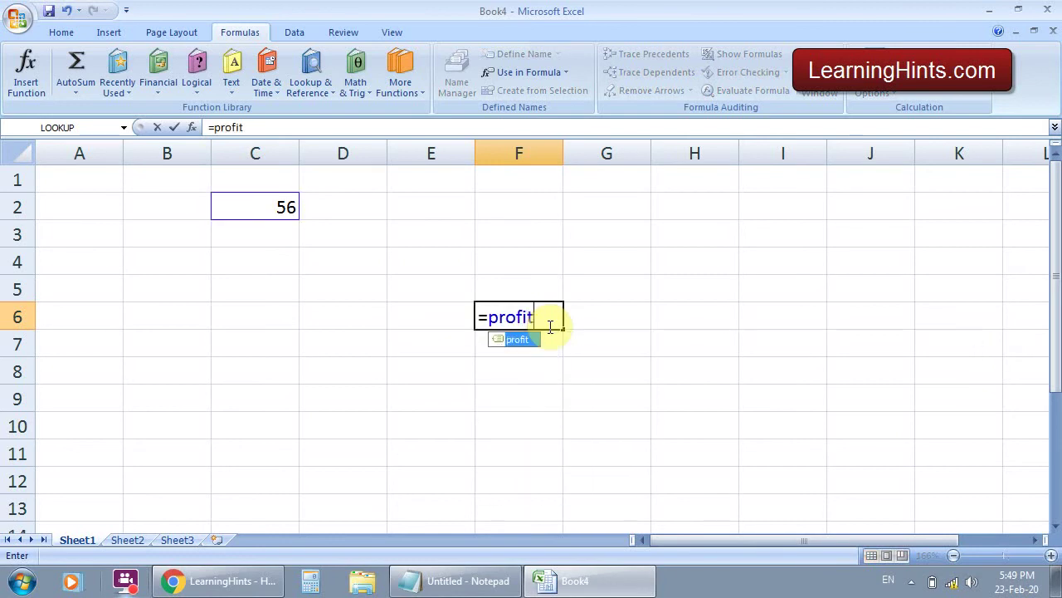
key(Return)
Enter the formula =profit in cell F7 of Sheet2.
click(128, 541)
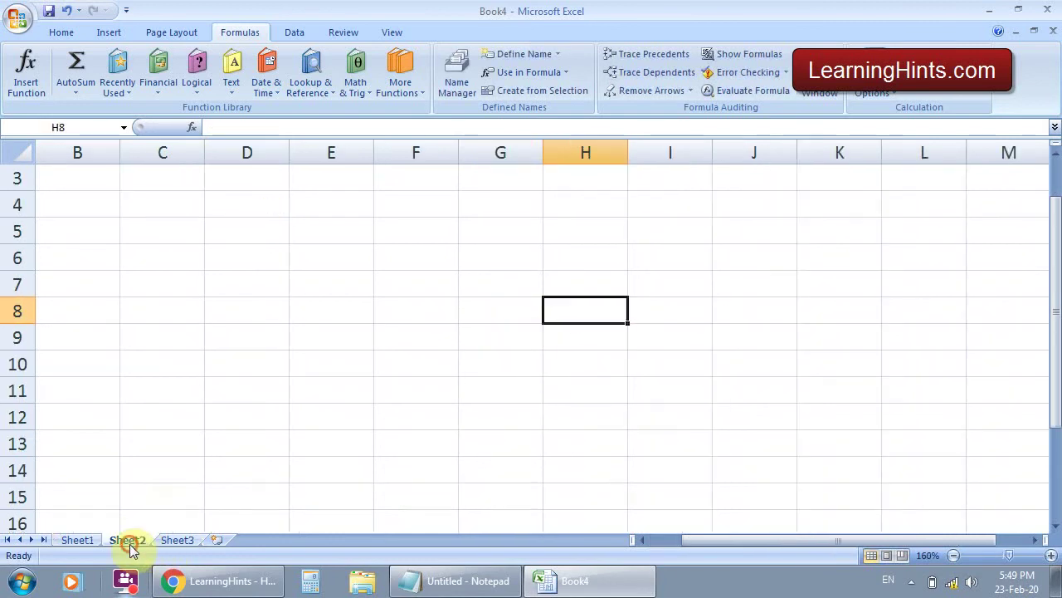
click(405, 287)
text(=profit)
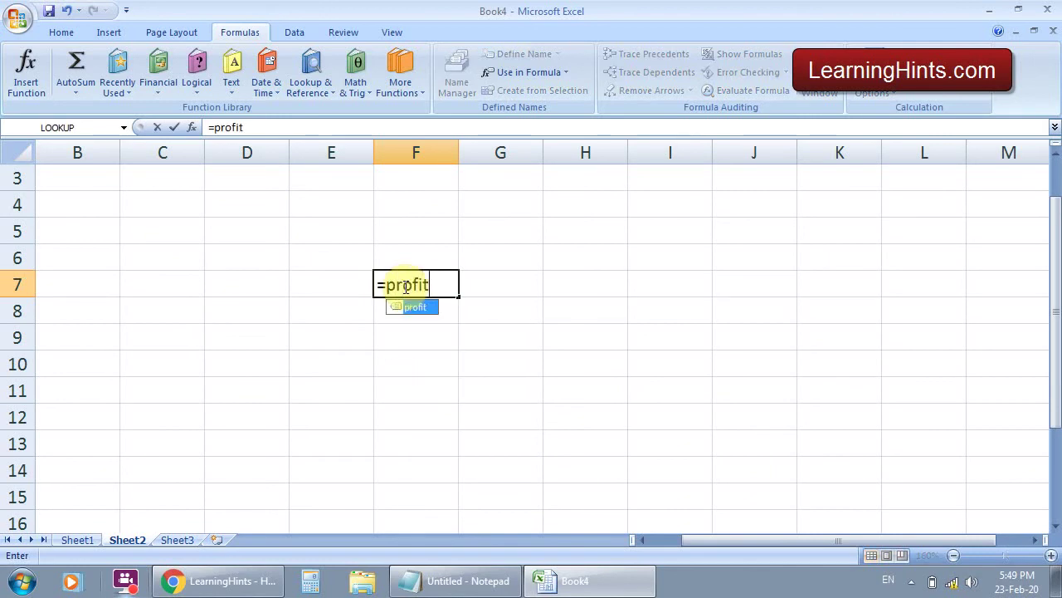
key(Return)
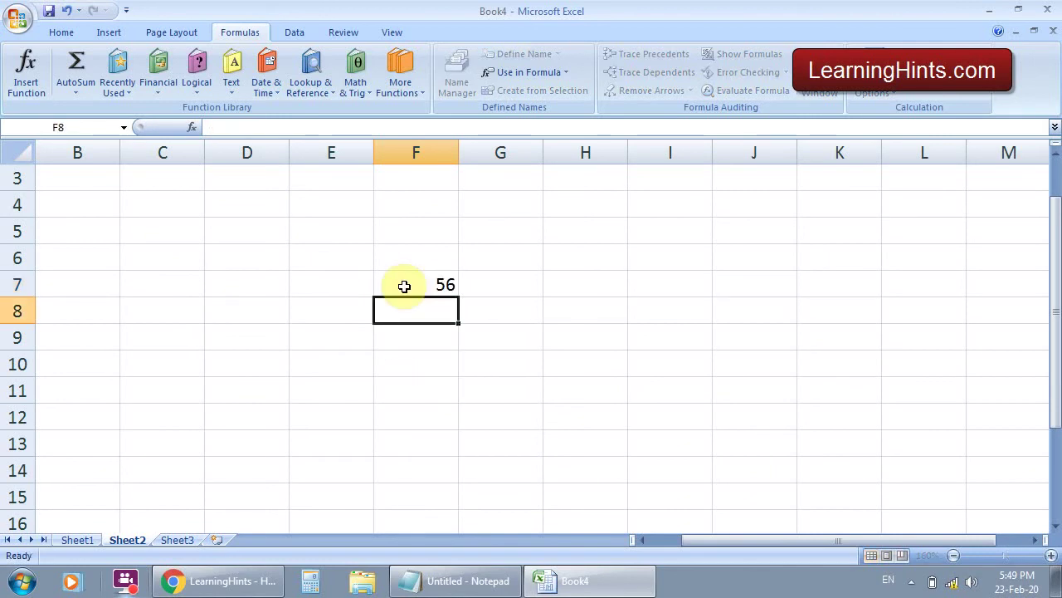
Set cell C2 of Sheet1 to 7896 and check the linked cell F7 on Sheet2.
click(88, 538)
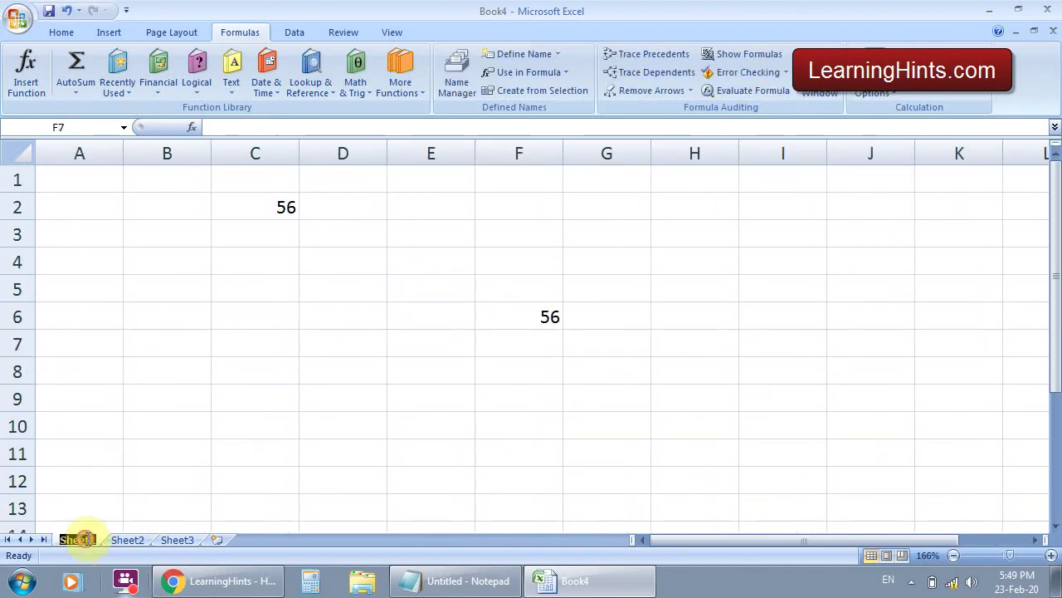
click(249, 207)
text(789)
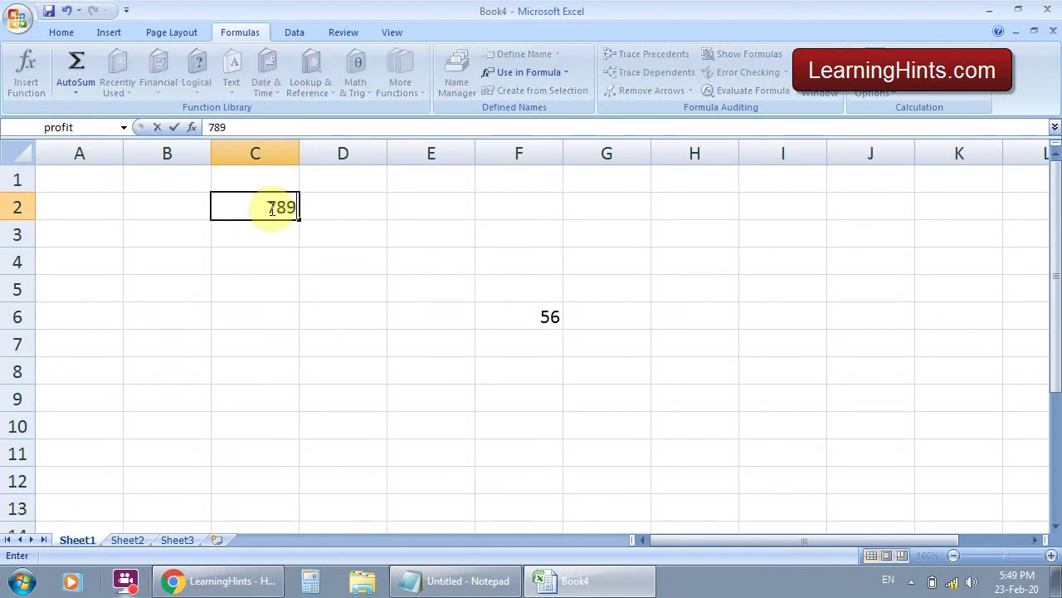
key(Return)
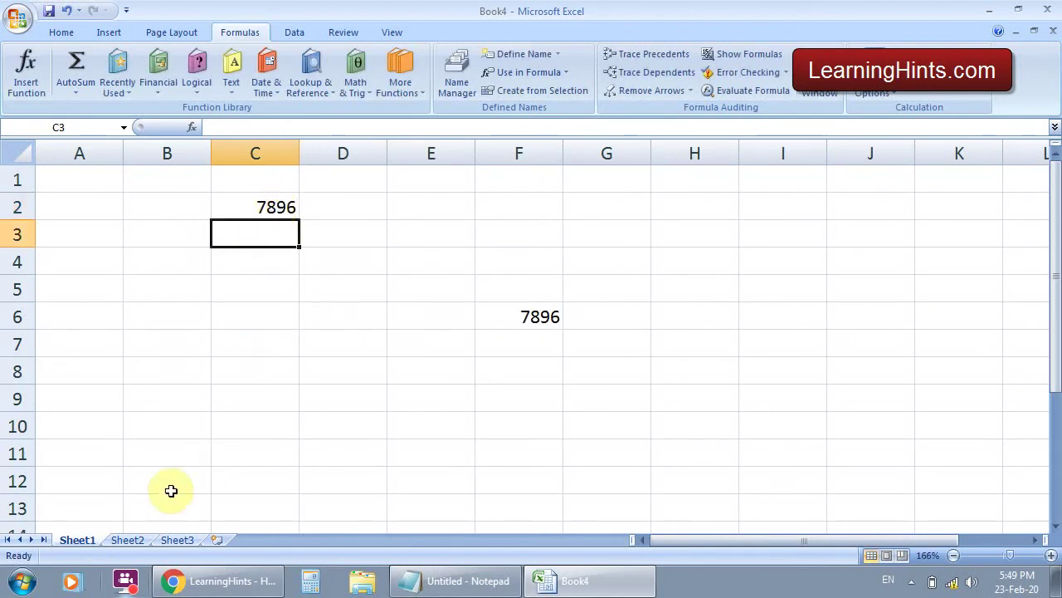
click(131, 539)
click(420, 285)
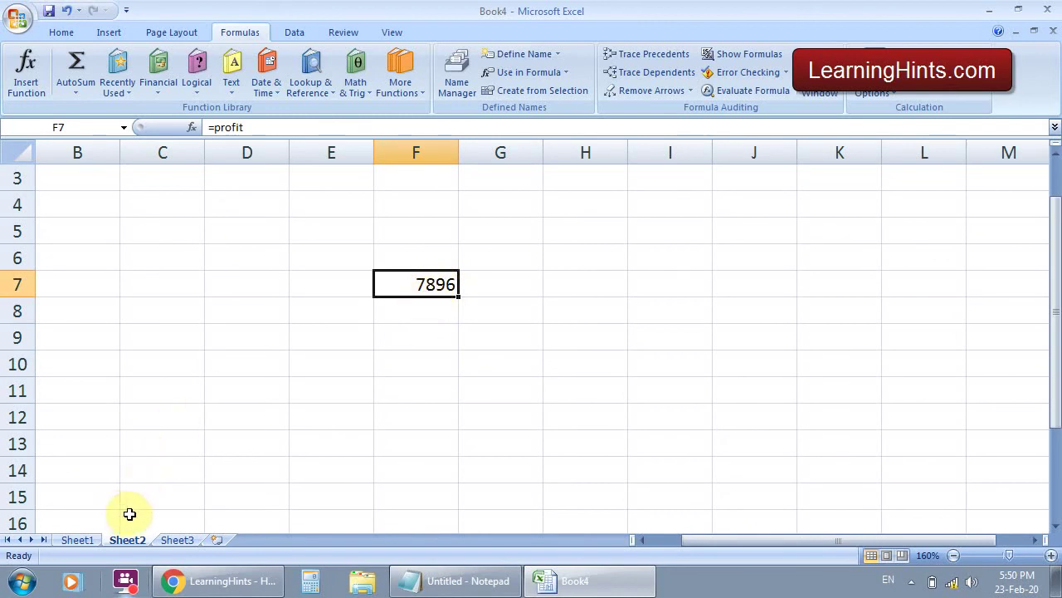
Enter 900 in cell B6 of Sheet1 and name that cell myvalue.
click(80, 540)
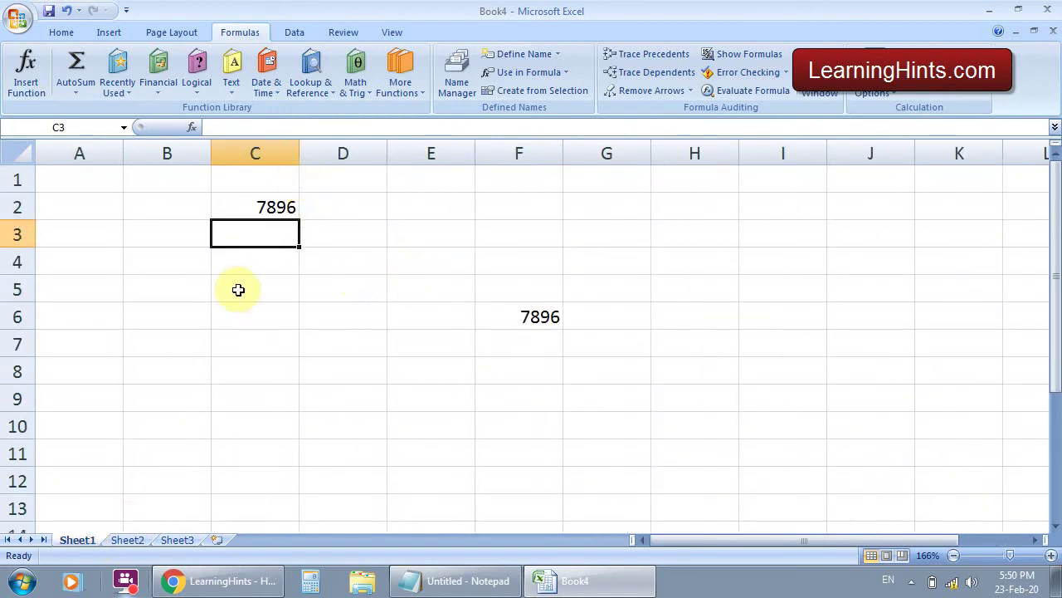
click(156, 312)
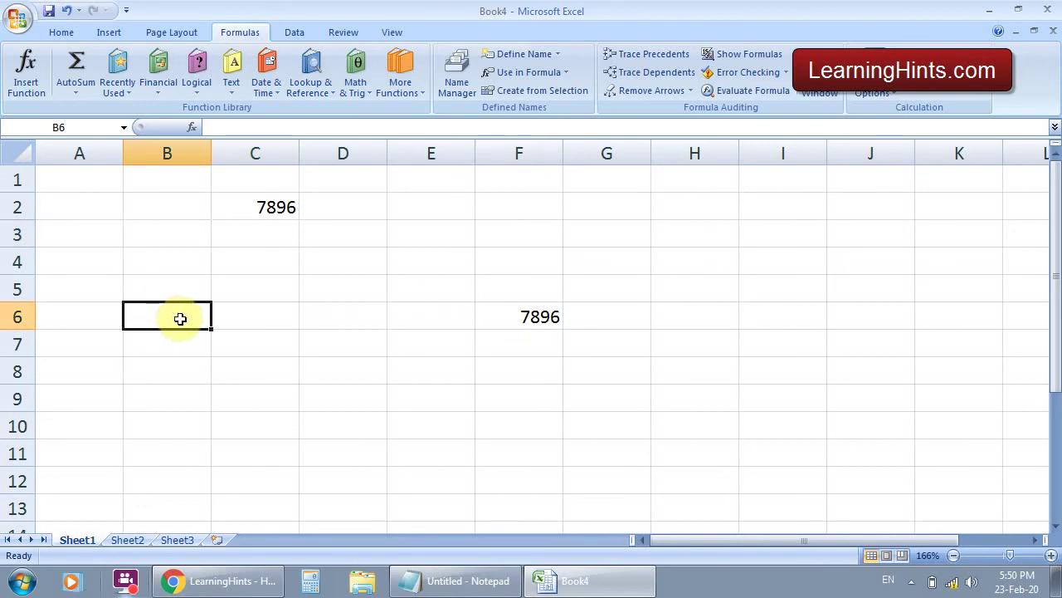
text(900)
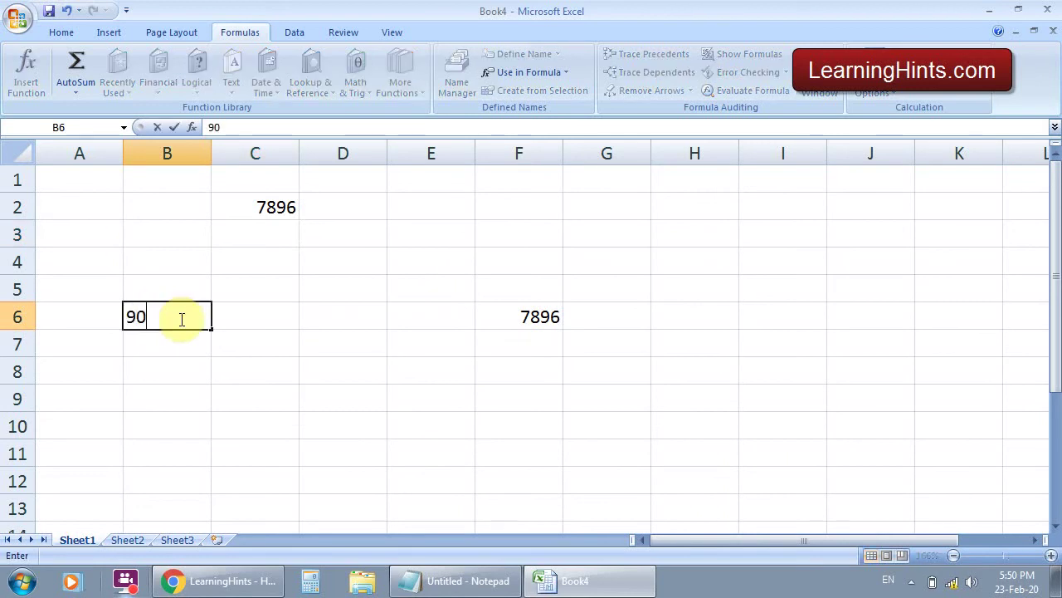
key(Return)
click(190, 316)
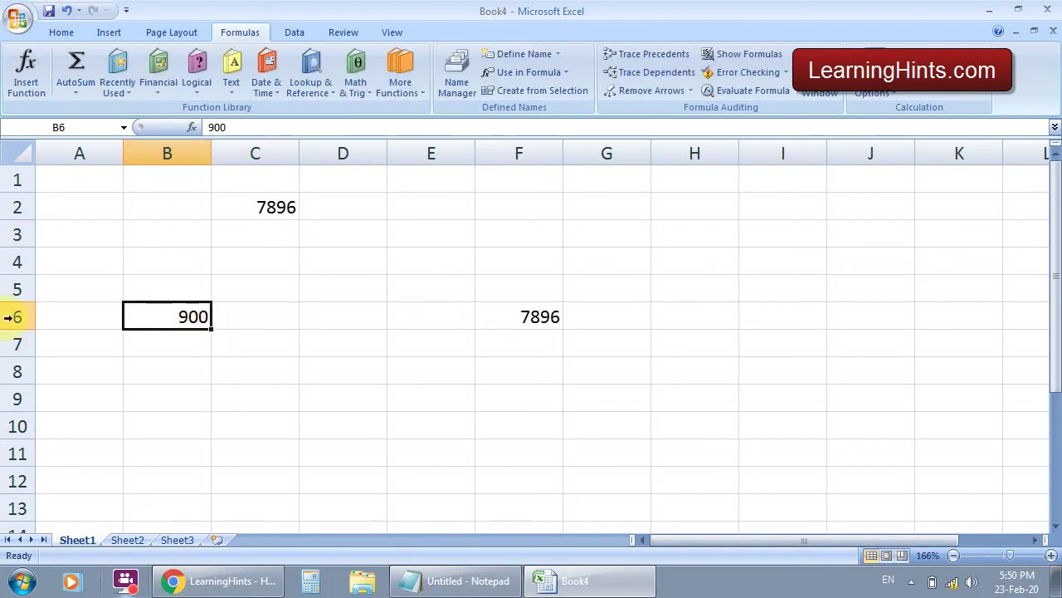
click(69, 126)
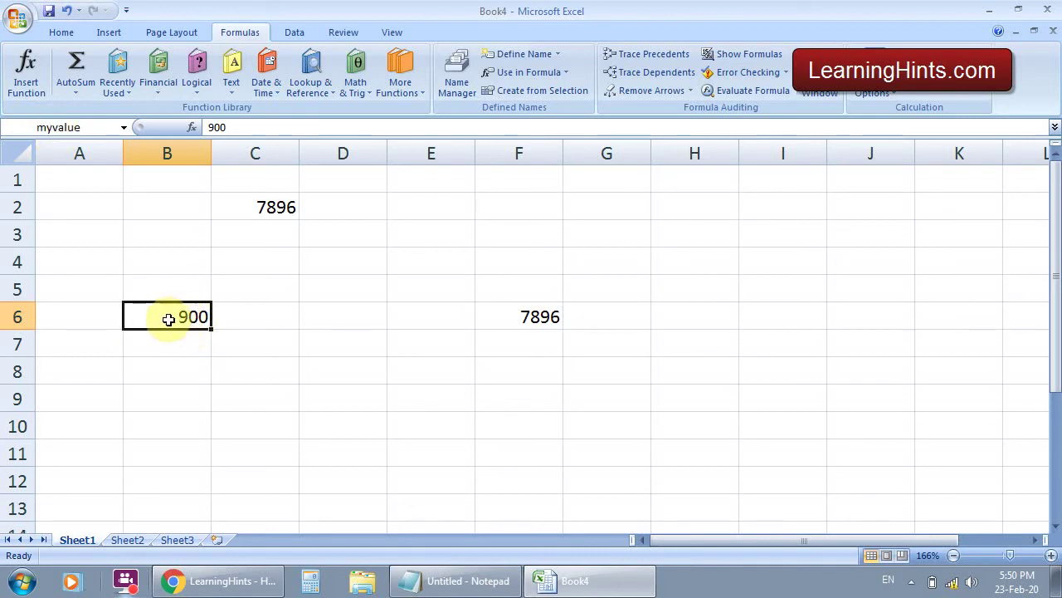
Enter the formula =myvalue in cell D10 of Sheet1.
click(367, 424)
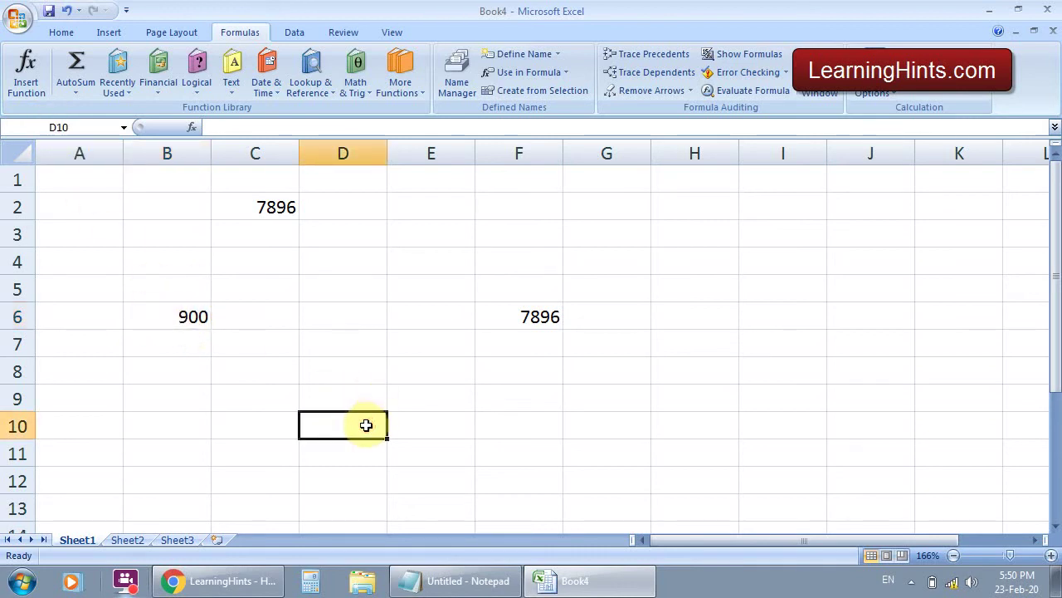
text(=my)
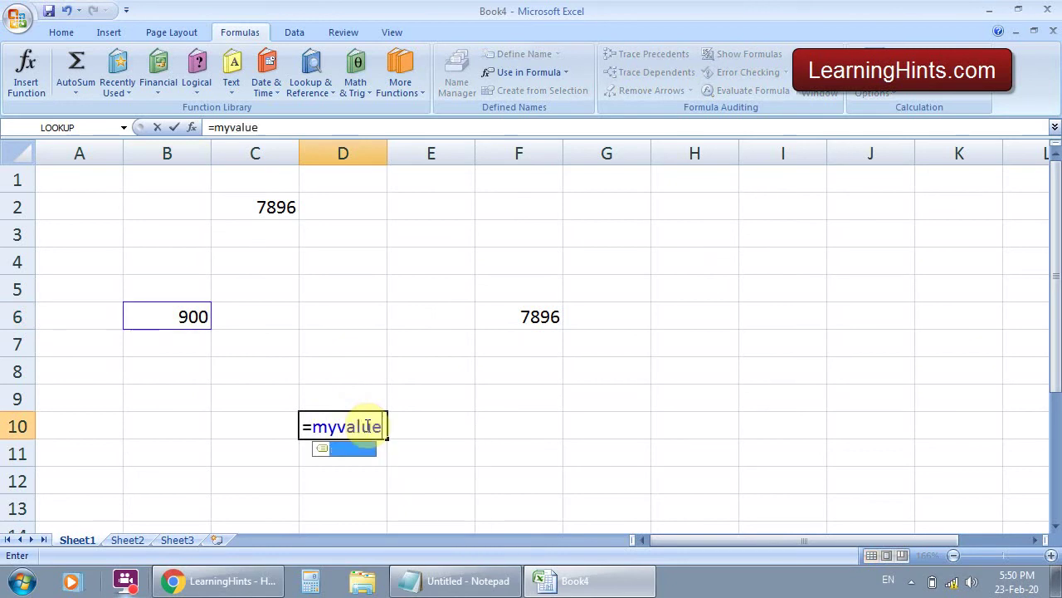
text(value)
key(Return)
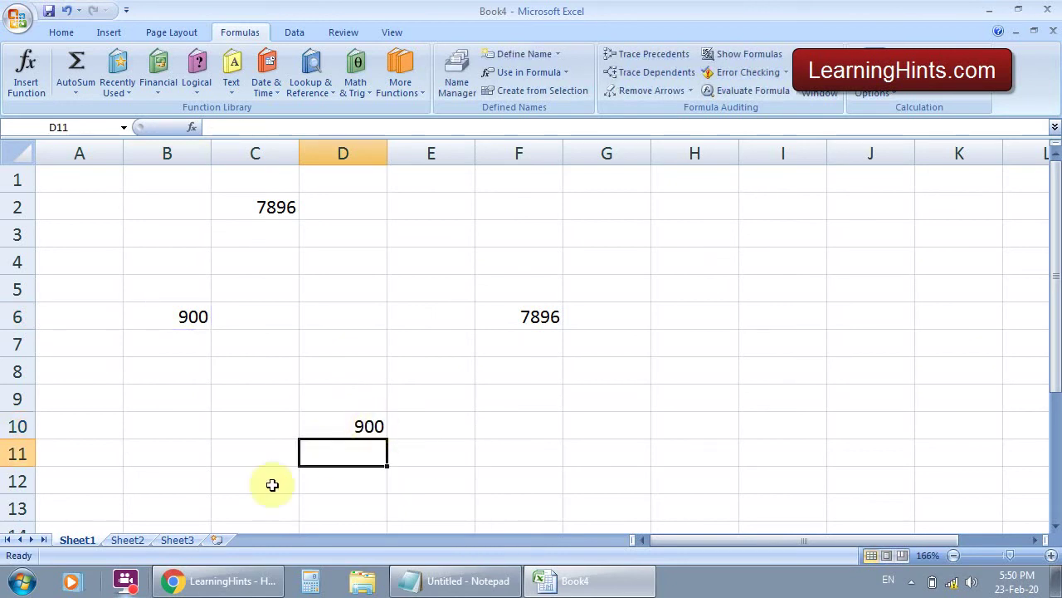
Enter the formula =myvalue in cell F10 of Sheet2.
click(133, 539)
click(423, 368)
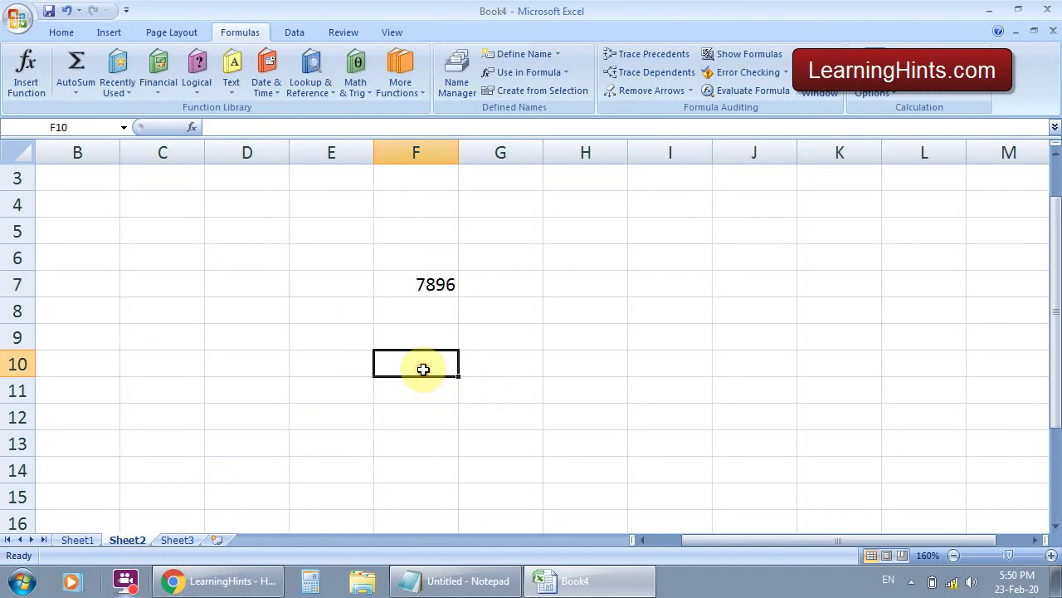
text(=myval)
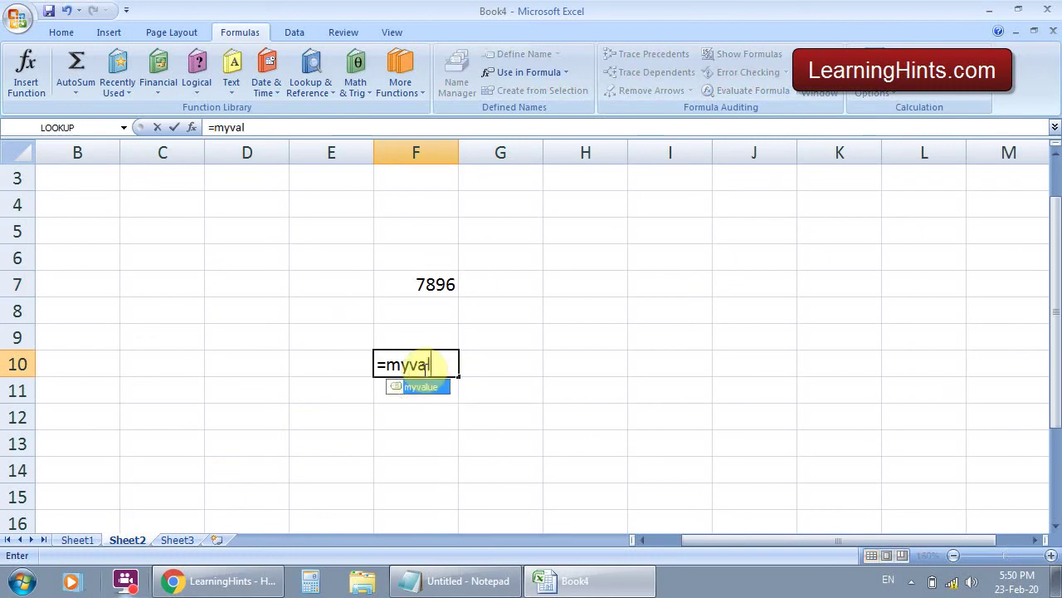
key(Return)
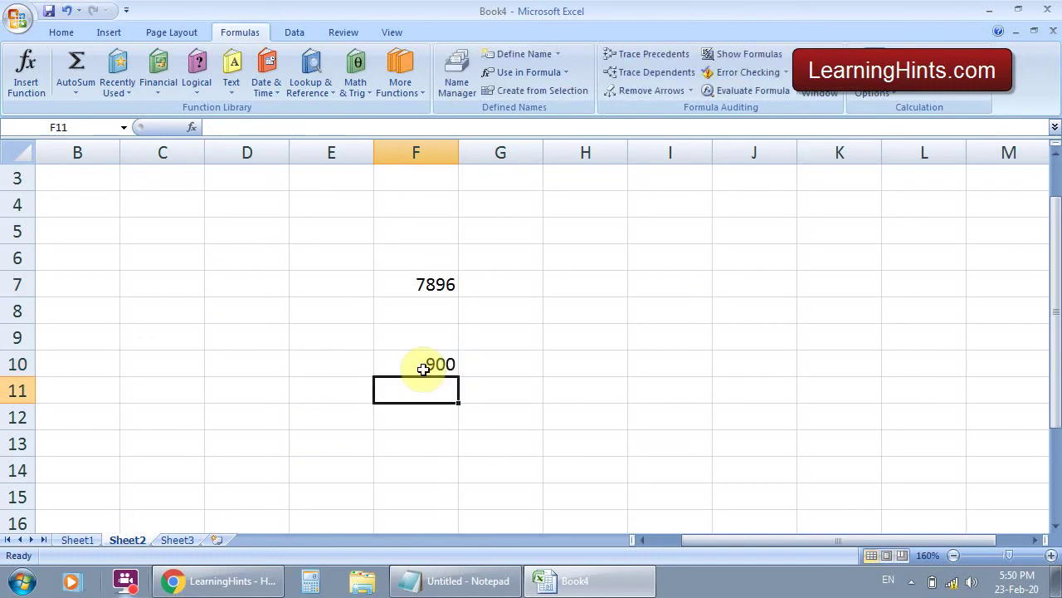
Review the workbook's defined names and the cells they refer to in the Name Manager.
click(81, 540)
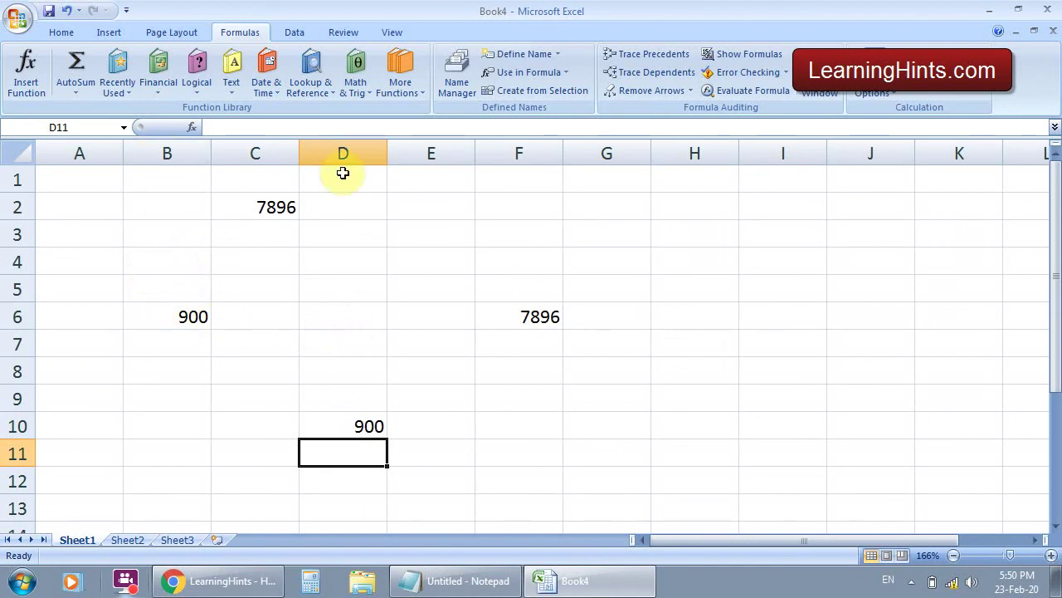
click(461, 83)
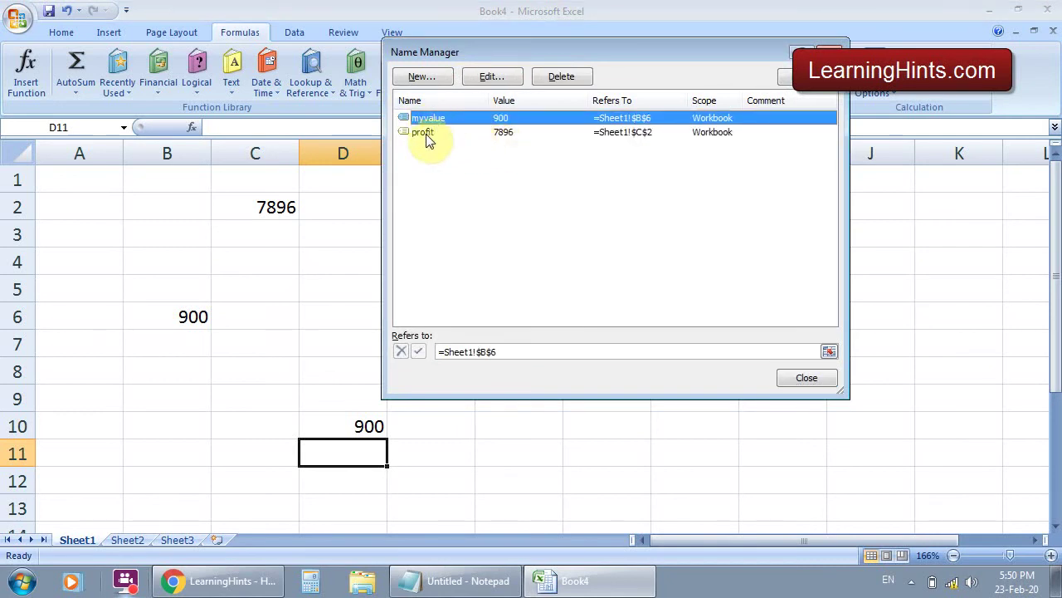
click(796, 377)
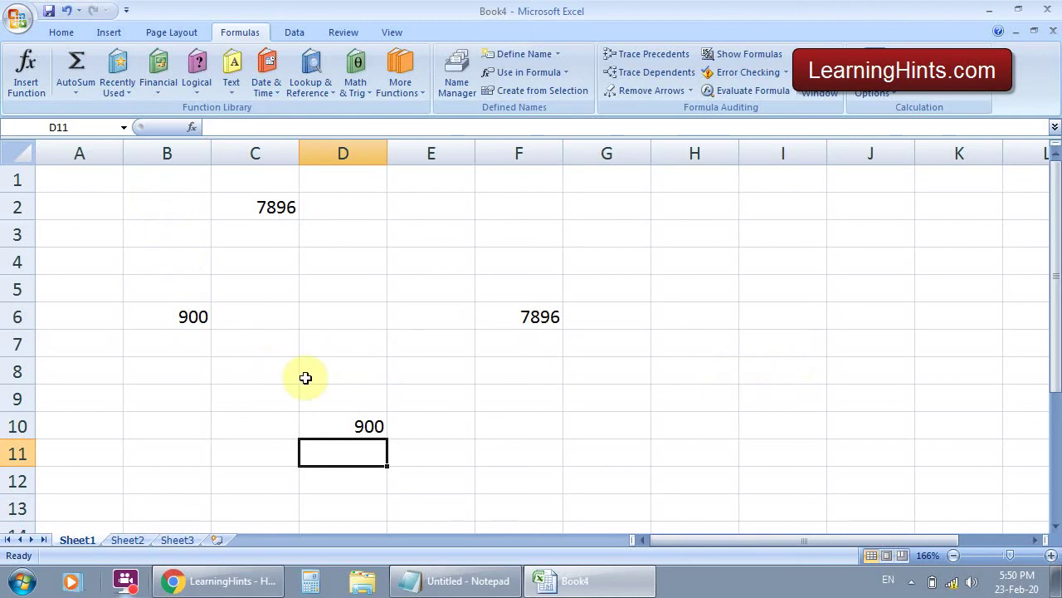
Clear all values and formulas from the range B2:G10 on Sheet1.
drag(137, 212, 614, 420)
key(Delete)
click(690, 225)
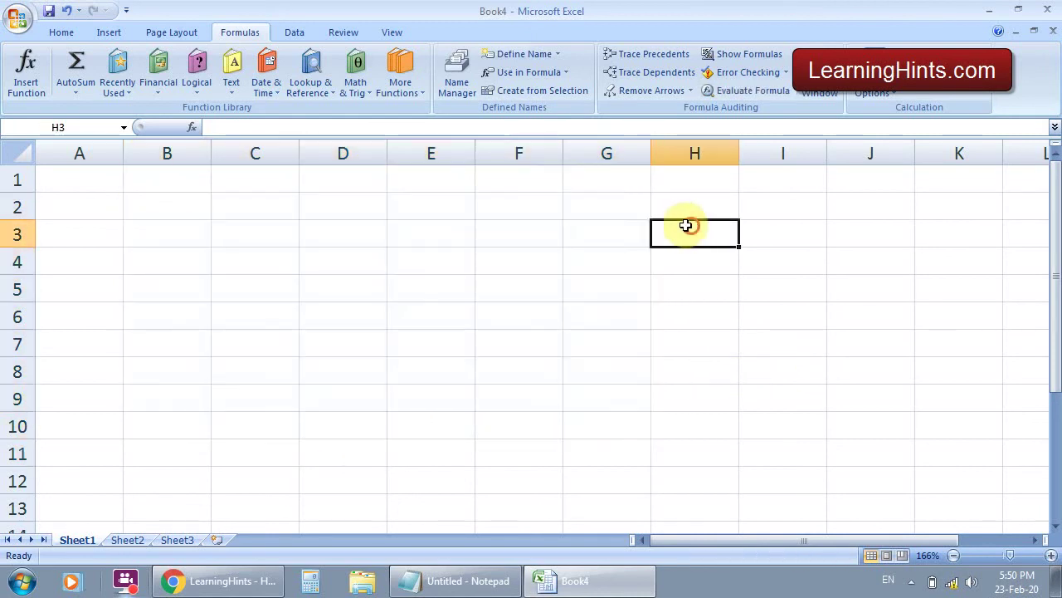
Delete the defined names profit and myvalue from the workbook.
click(458, 83)
click(425, 133)
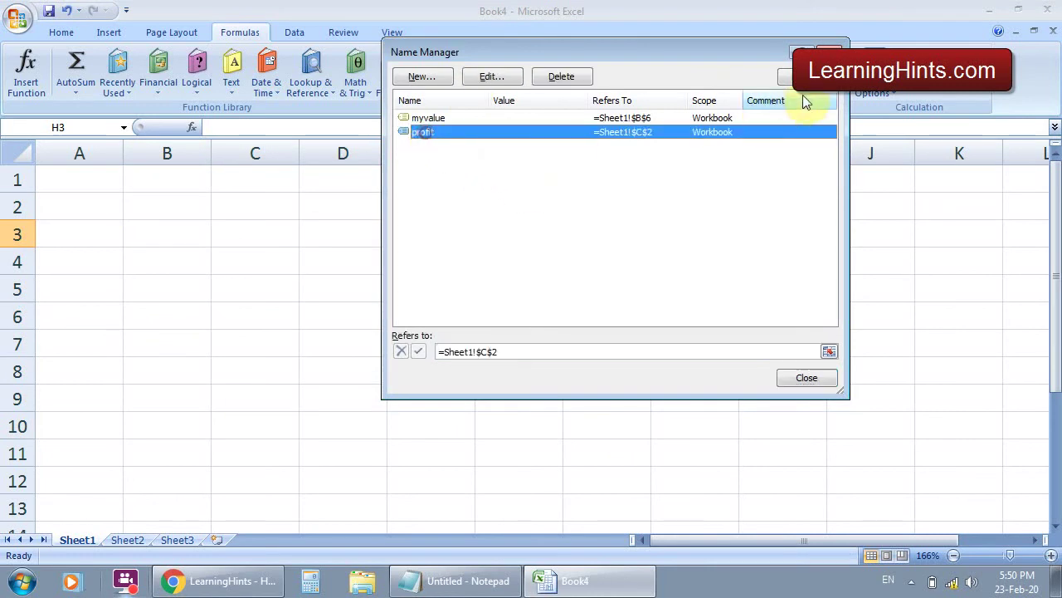
click(573, 76)
click(500, 332)
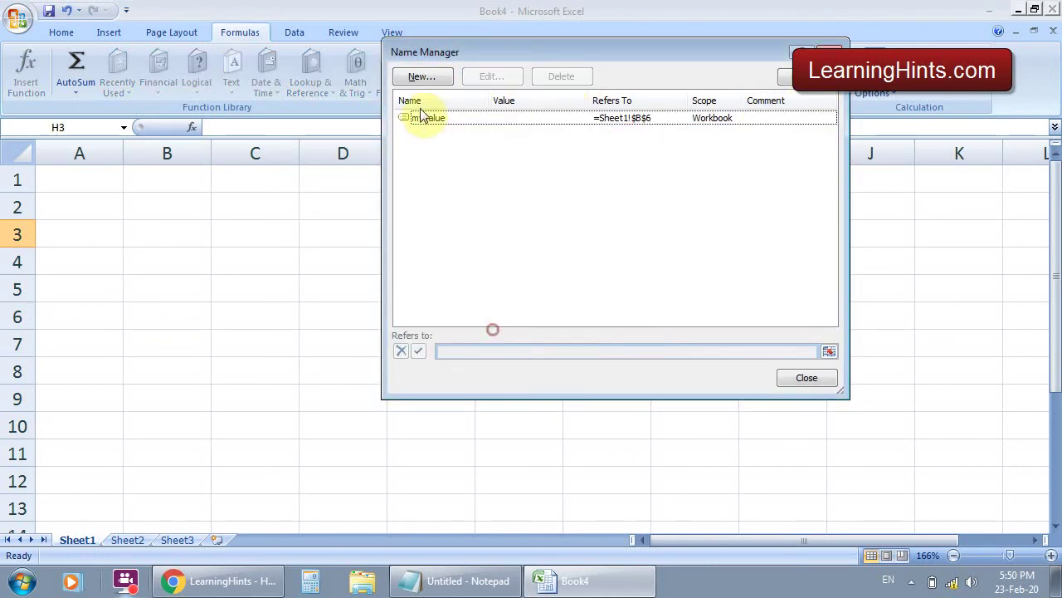
click(433, 126)
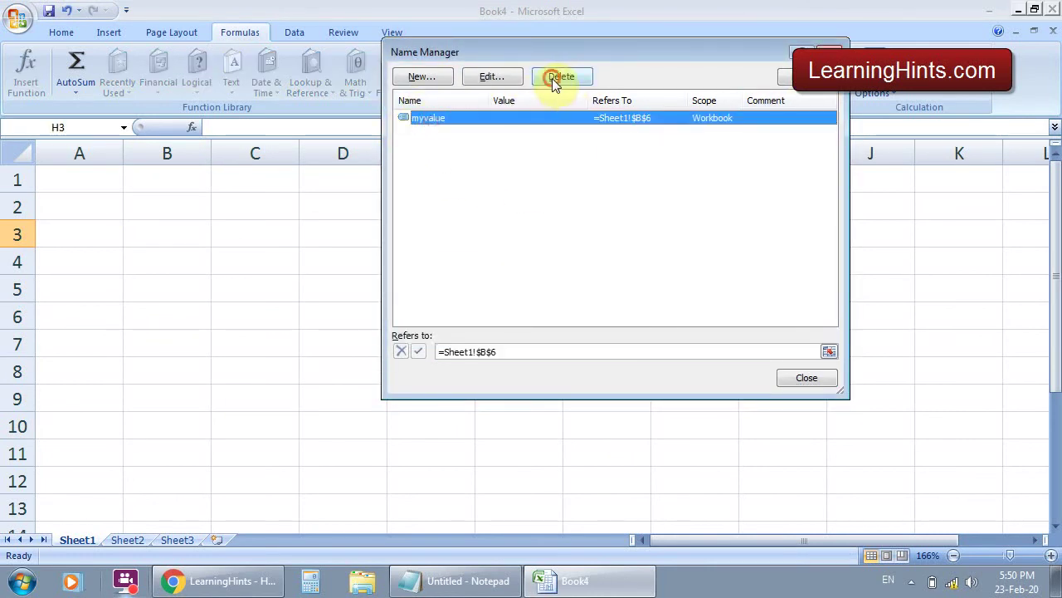
click(553, 77)
click(489, 330)
click(799, 379)
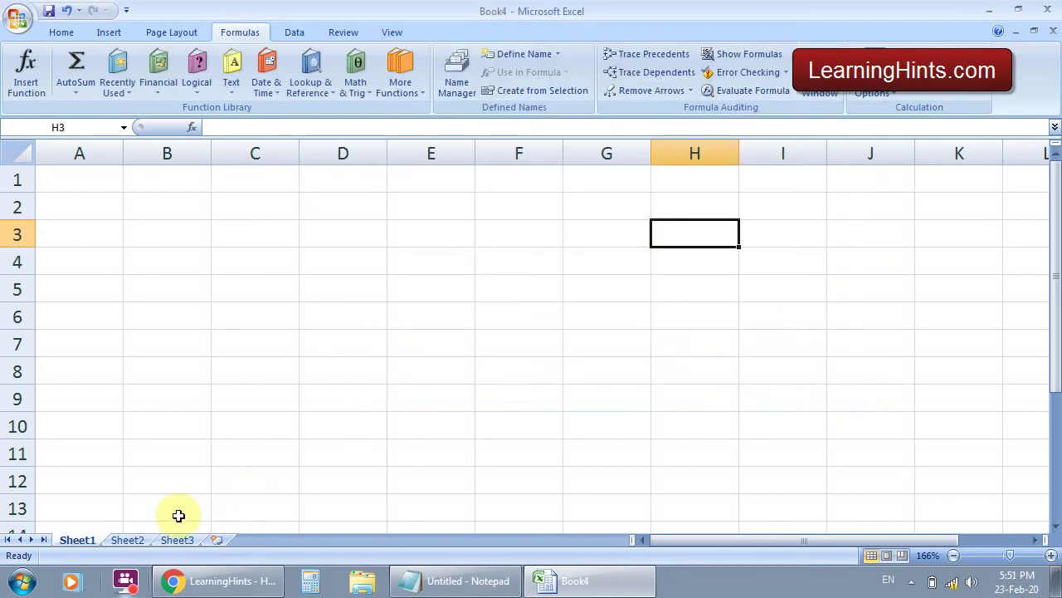
Clear the range E6:G11 on Sheet2, which holds the old name formulas.
click(127, 539)
drag(291, 267, 542, 401)
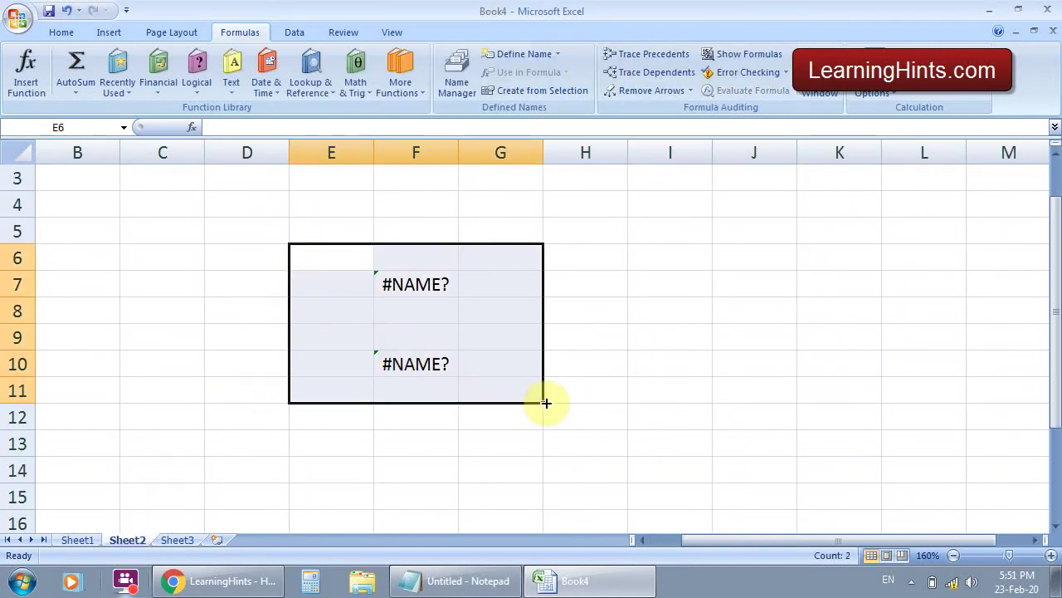
key(Delete)
click(224, 272)
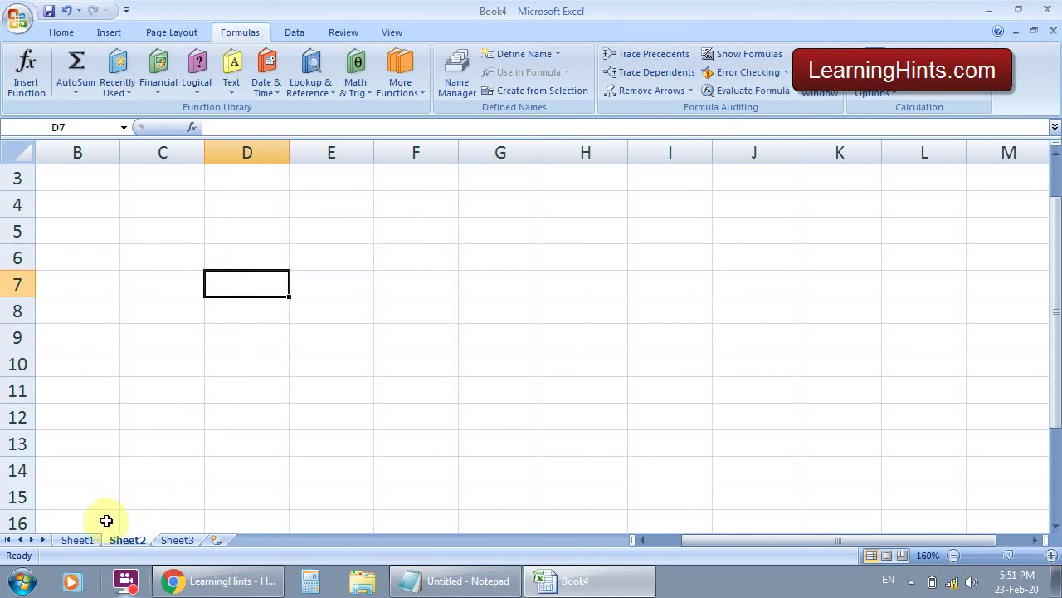
Enter the heading Profit in cell B3 of Sheet1 with 500, 545, 680, 780 and 900 below it in B4:B8.
click(77, 539)
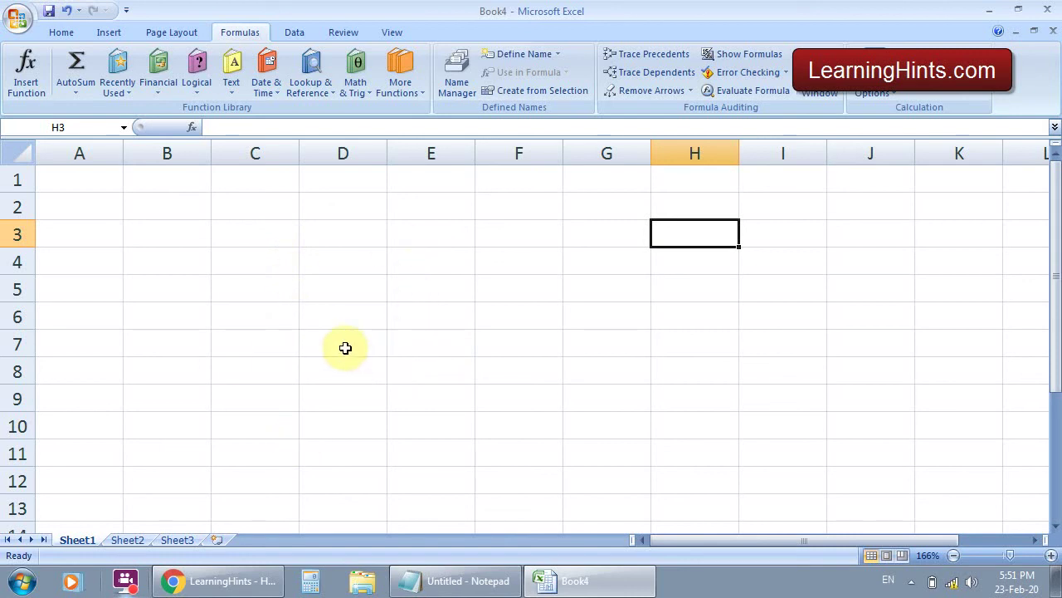
click(235, 234)
click(171, 233)
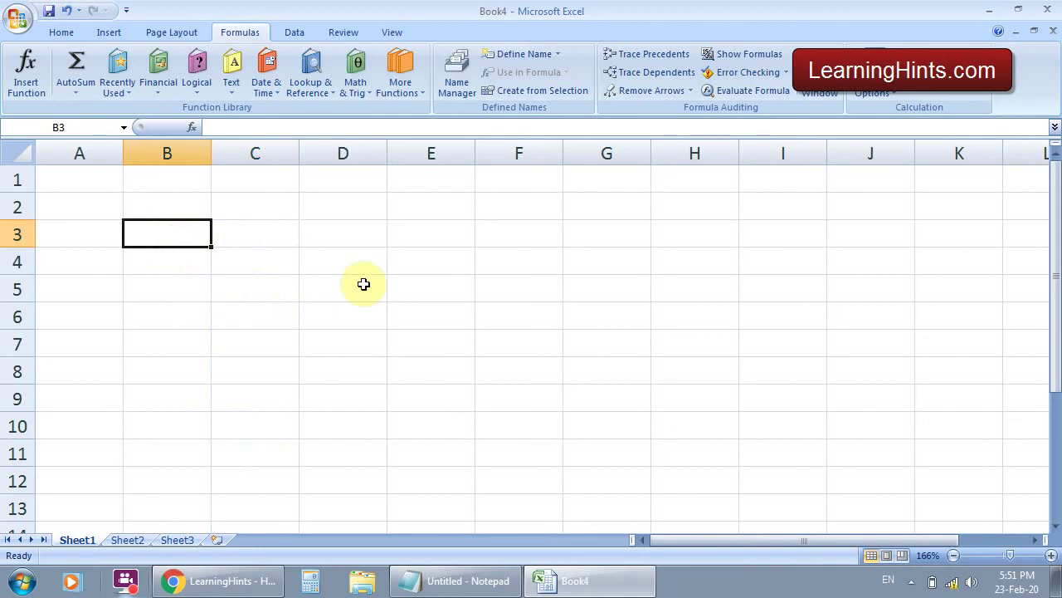
text(Profit)
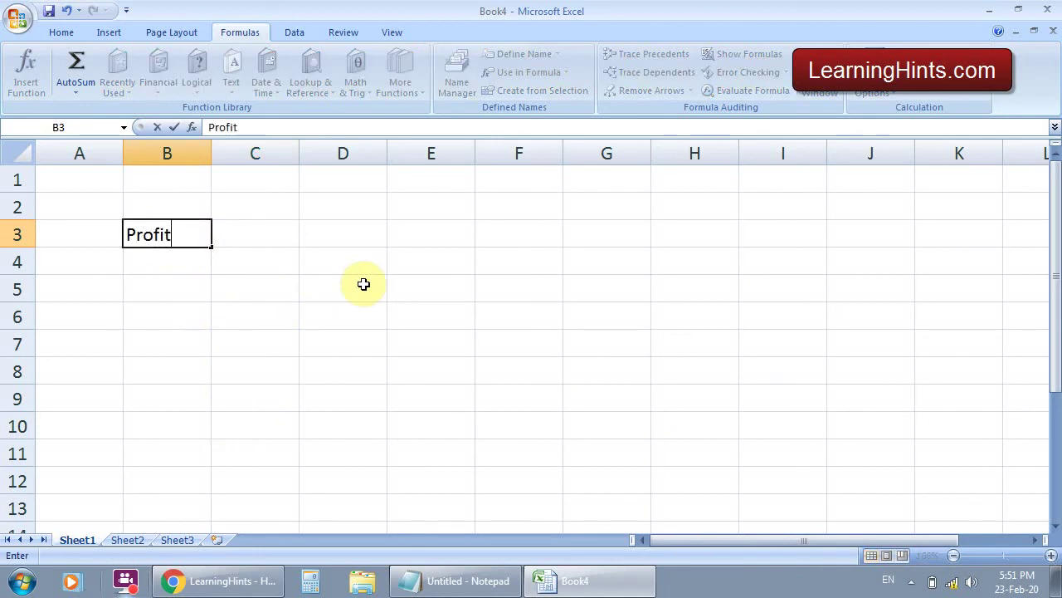
key(Return)
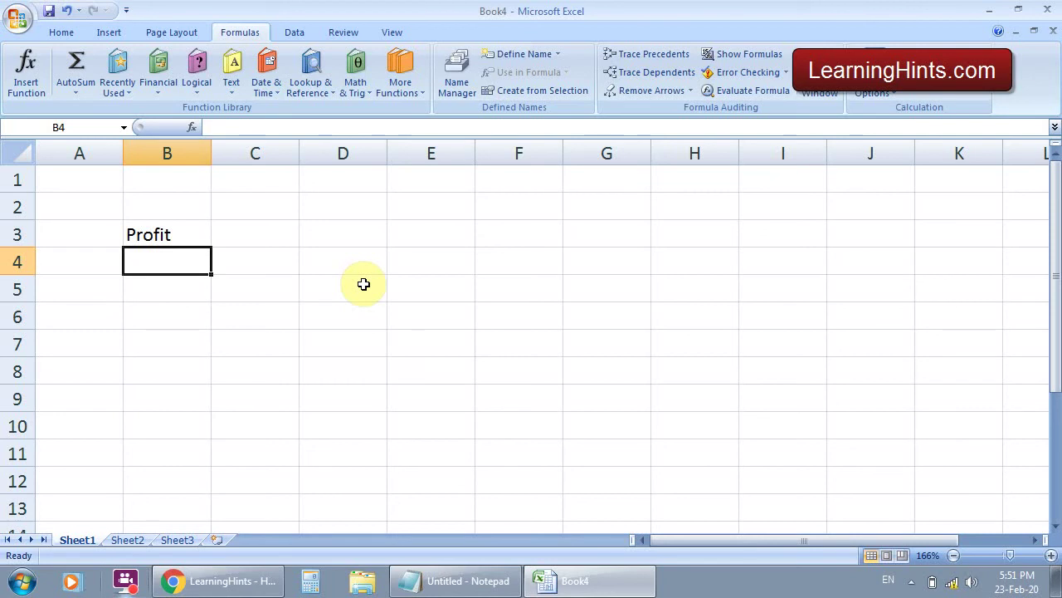
text(500)
key(Return)
text(545)
key(Return)
text(680)
key(Return)
text(780)
key(Return)
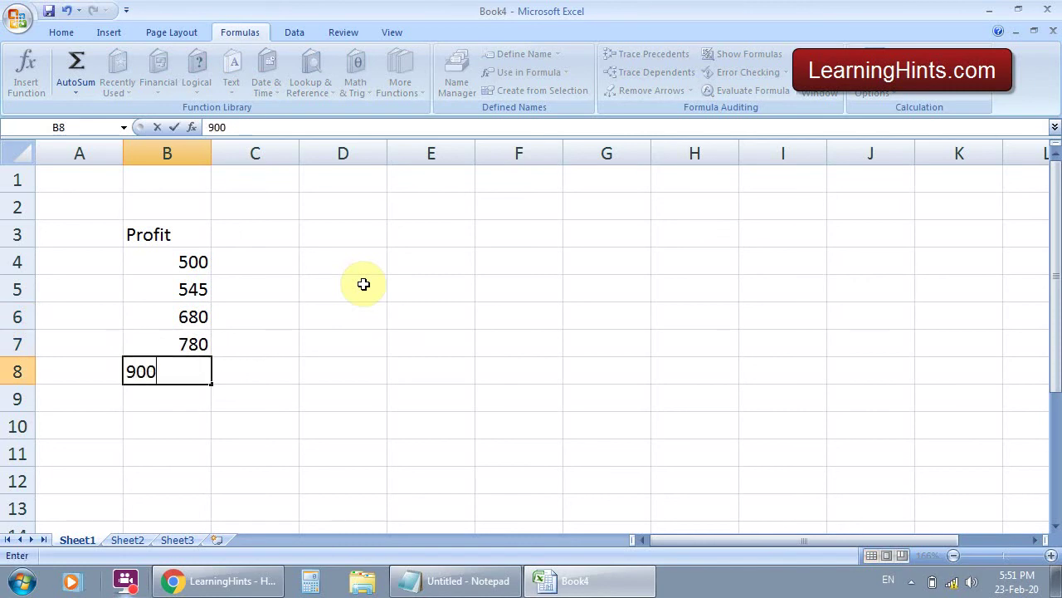
text(900)
key(Return)
Go through the Profit column's heading and values in cells B3 to B8 of Sheet1.
key(Up)
key(Up)
key(Up)
key(Up)
key(Up)
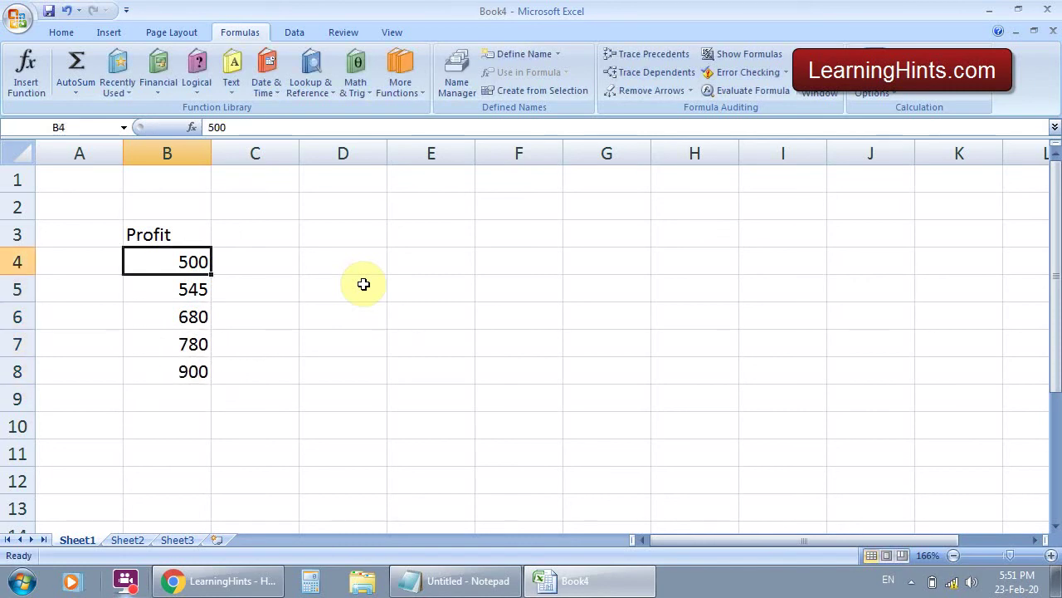
key(Down)
key(Down)
key(Down)
key(Down)
key(Up)
key(Up)
key(Up)
key(Up)
key(Up)
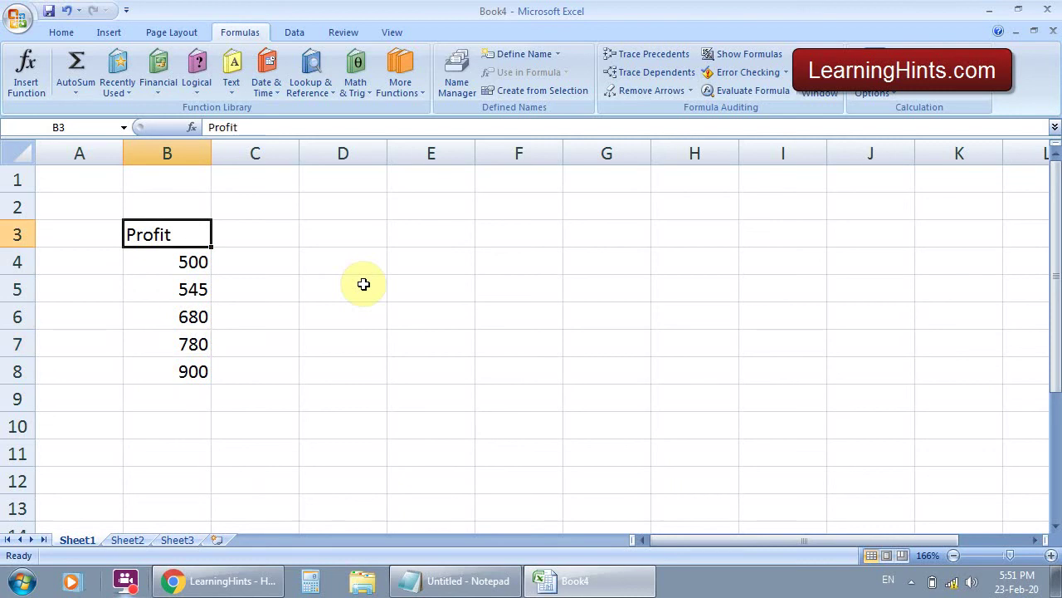
Enter the label Total Profit in cell D7 of Sheet2.
click(143, 540)
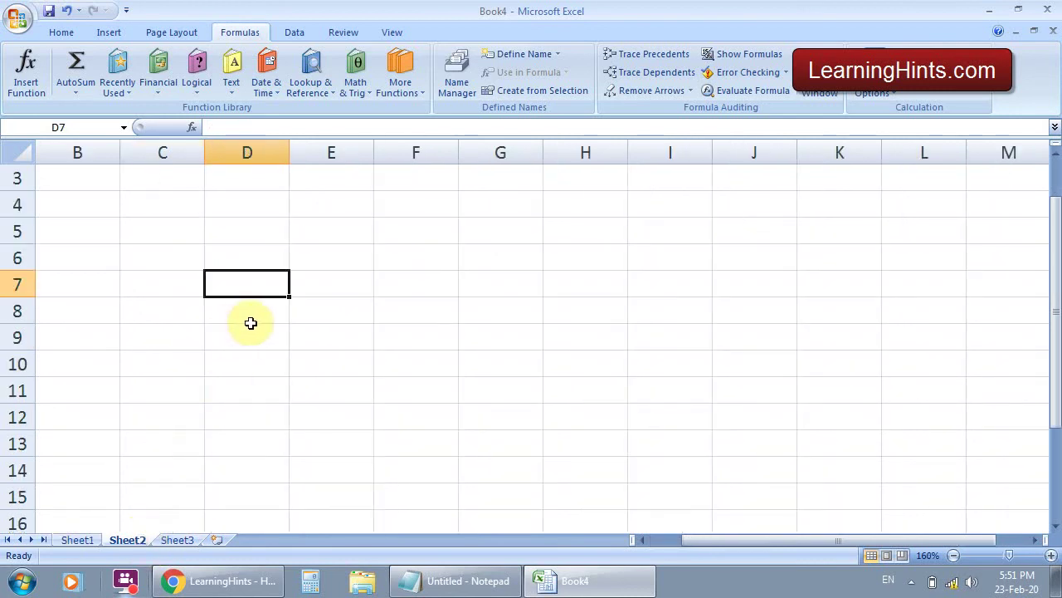
text(Total Profit)
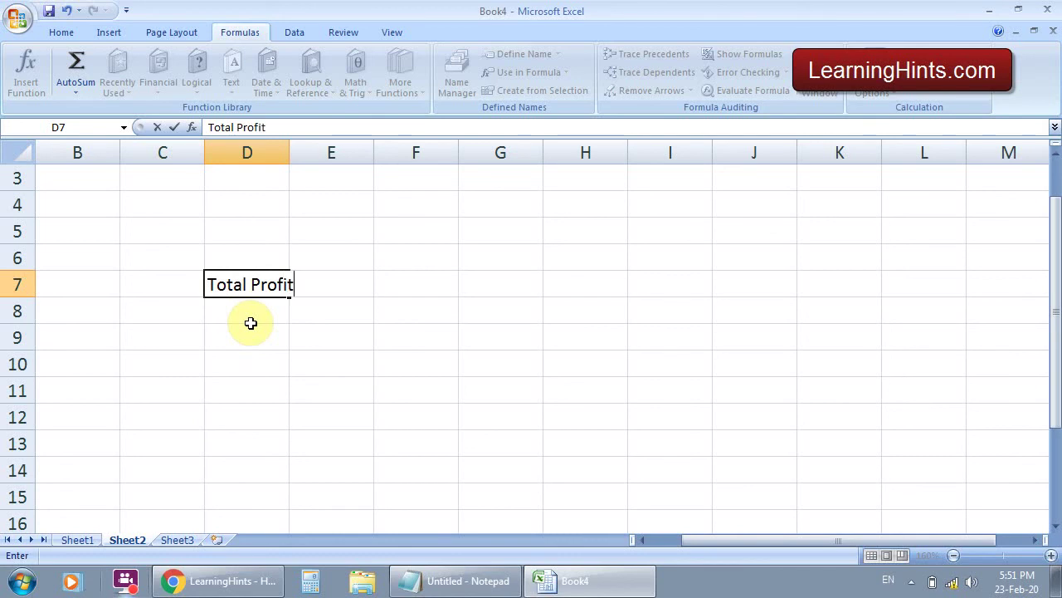
key(Return)
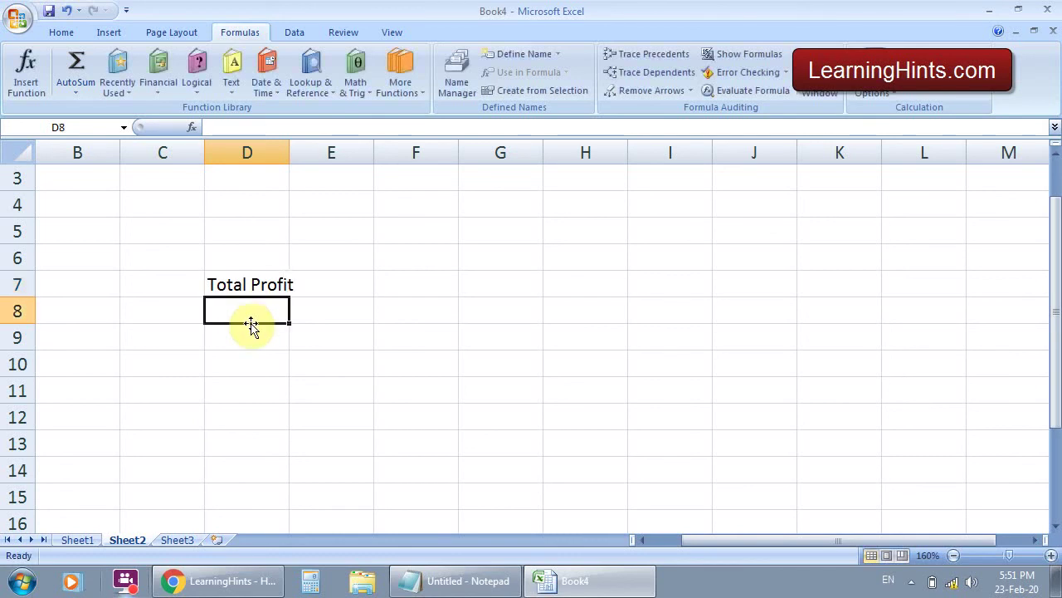
Widen column D on Sheet2 so that the Total Profit label fits inside its cell.
drag(290, 153, 311, 154)
click(381, 325)
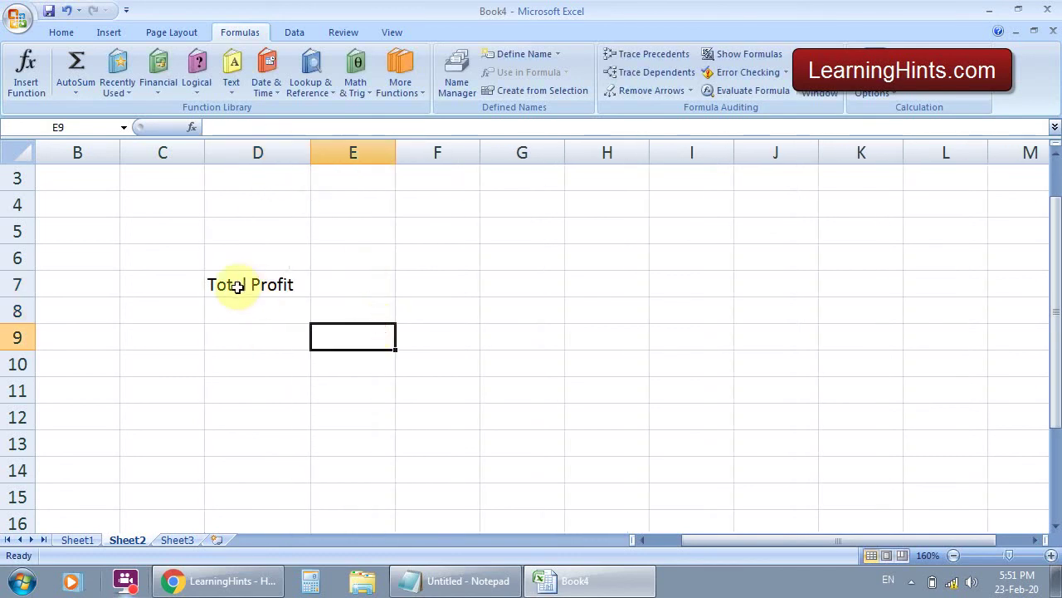
click(347, 283)
Number the rows of Sheet1 from 1 to 7 in cells A4:A10, beside the Profit column.
click(77, 540)
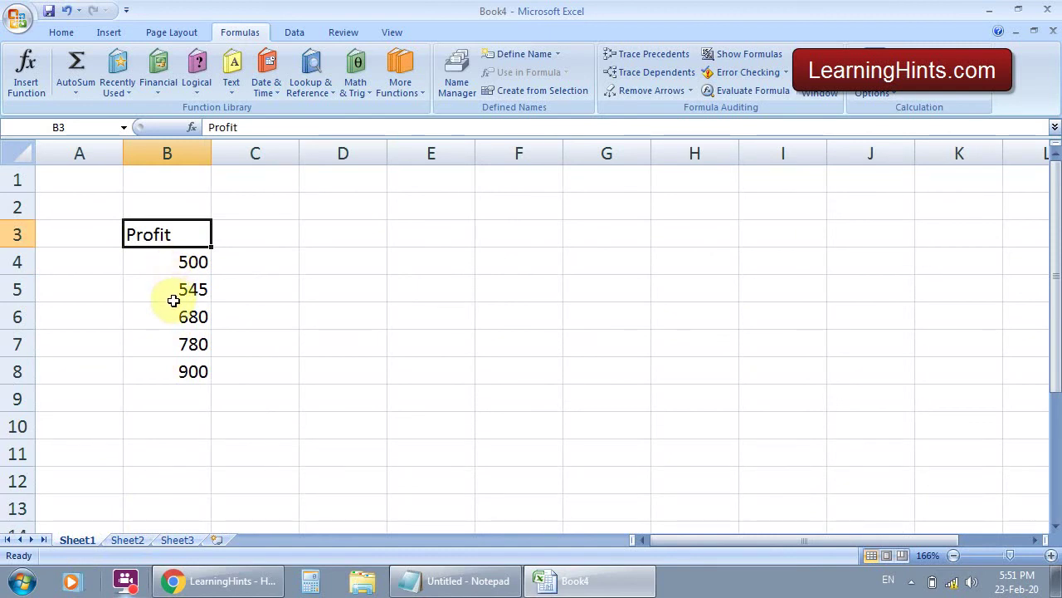
drag(161, 263, 189, 399)
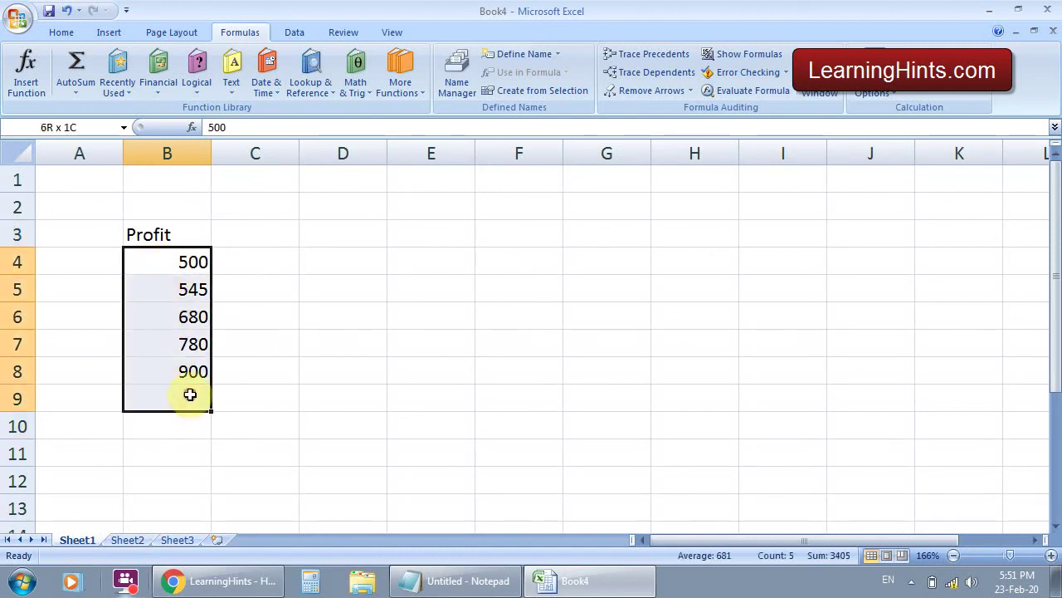
click(328, 348)
click(100, 266)
text(1)
key(Return)
text(2)
key(Return)
click(102, 264)
drag(101, 264, 129, 439)
click(165, 398)
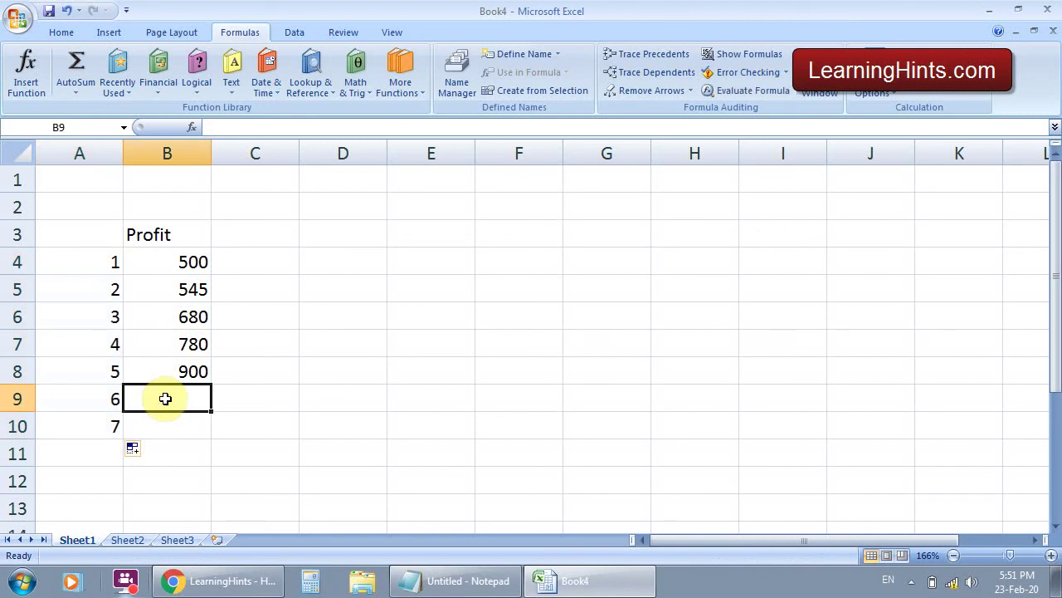
text(548)
key(BackSpace)
key(BackSpace)
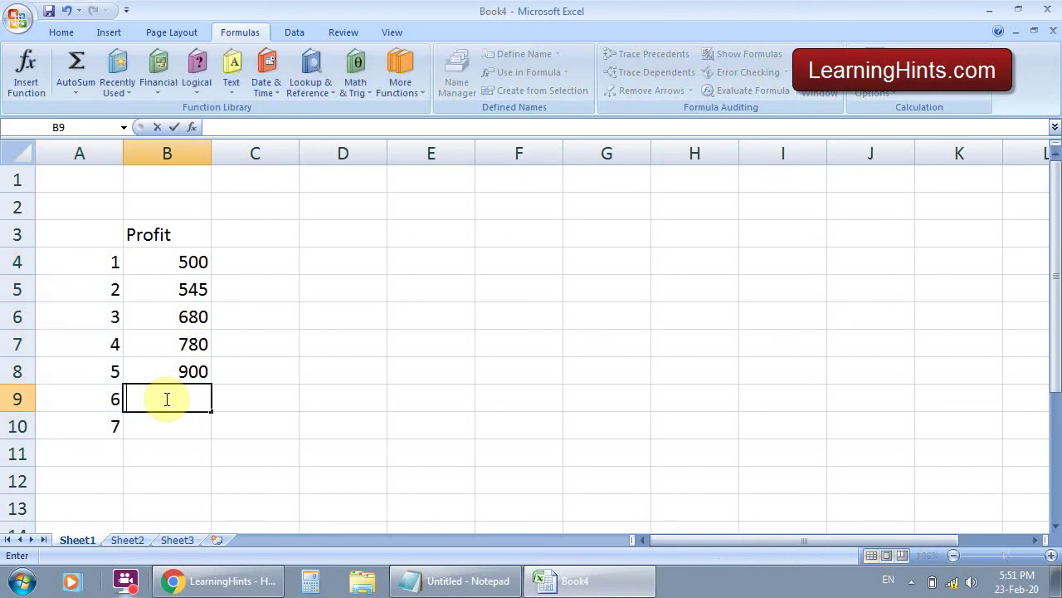
click(311, 399)
Enter the heading Days in cell A3 above the row numbers on Sheet1.
click(73, 233)
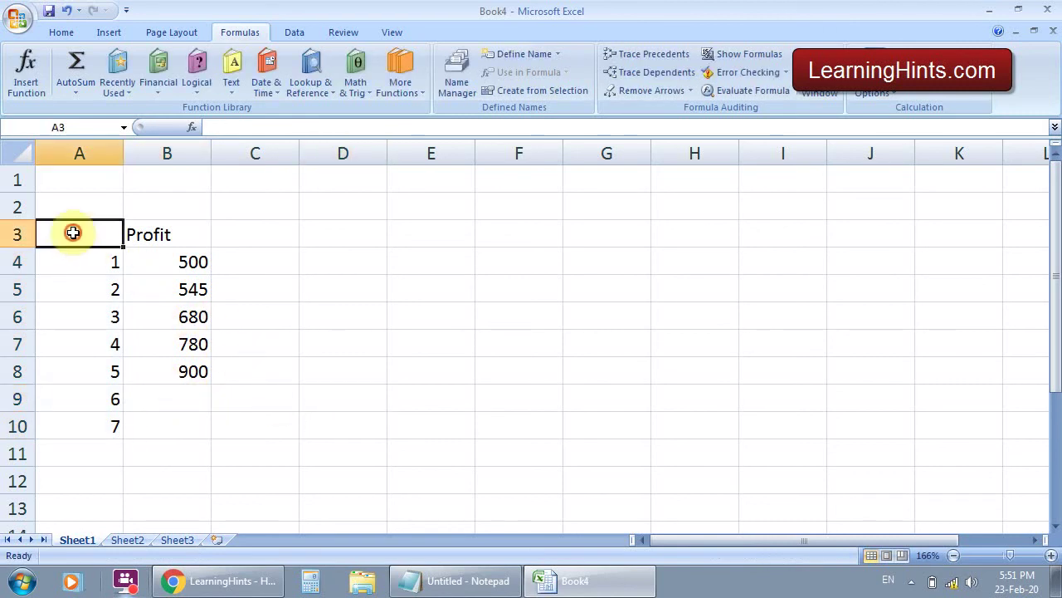
text(Days)
key(Return)
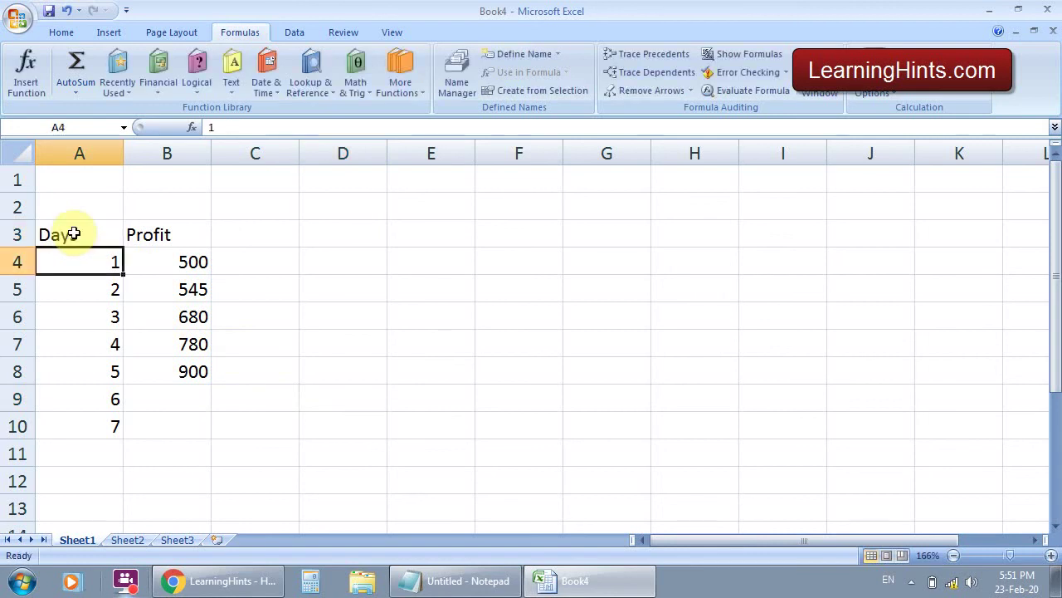
click(340, 288)
Define the name Profit with Workbook scope for the range B4:B10 on Sheet1.
drag(189, 262, 192, 432)
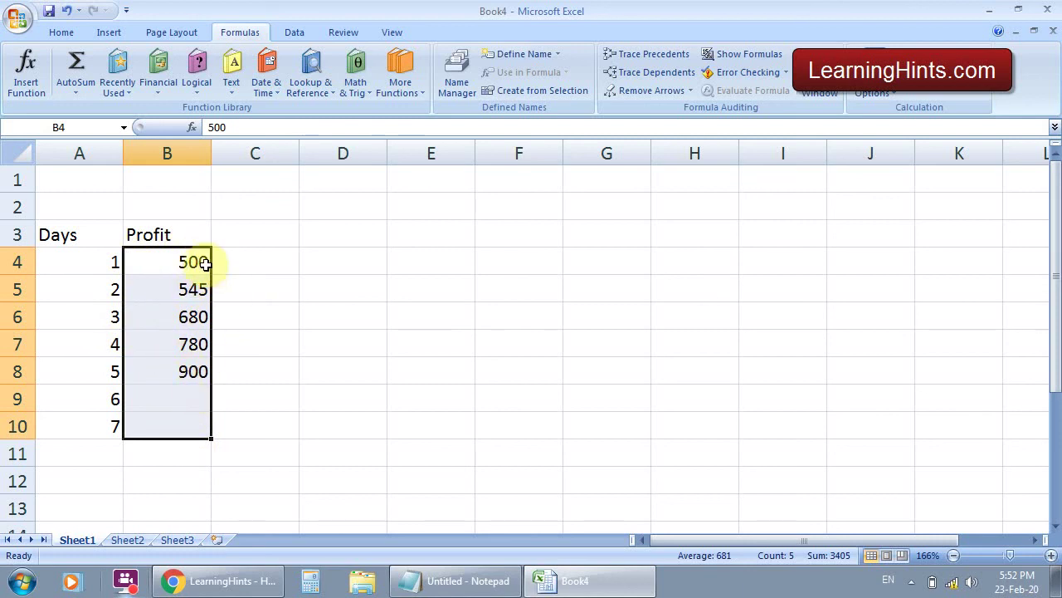
click(520, 55)
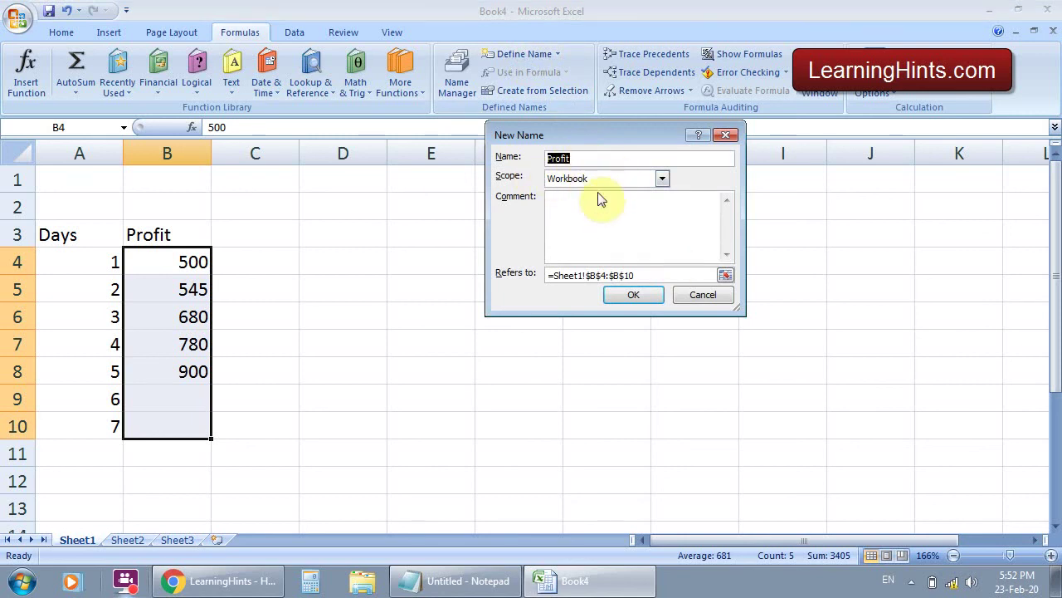
click(578, 158)
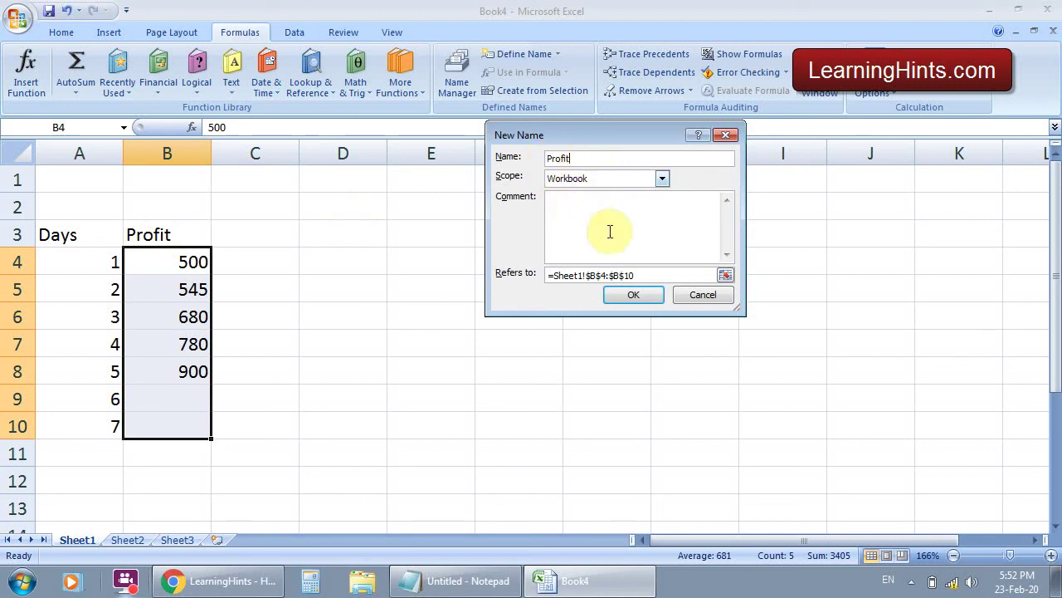
click(635, 295)
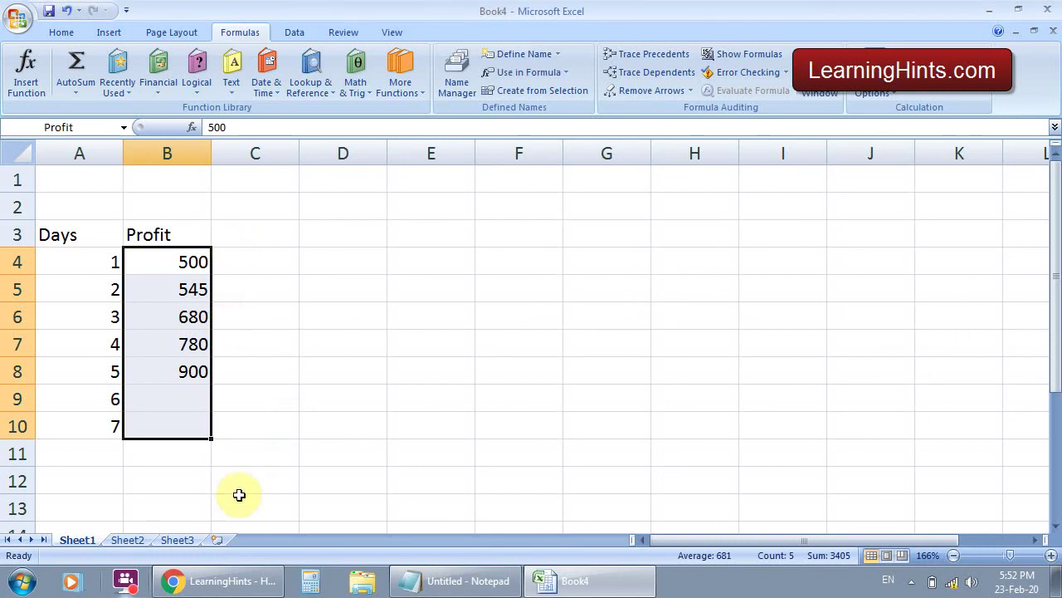
Total the named range in cell E7 of Sheet2 with the formula =SUM(Profit).
click(126, 539)
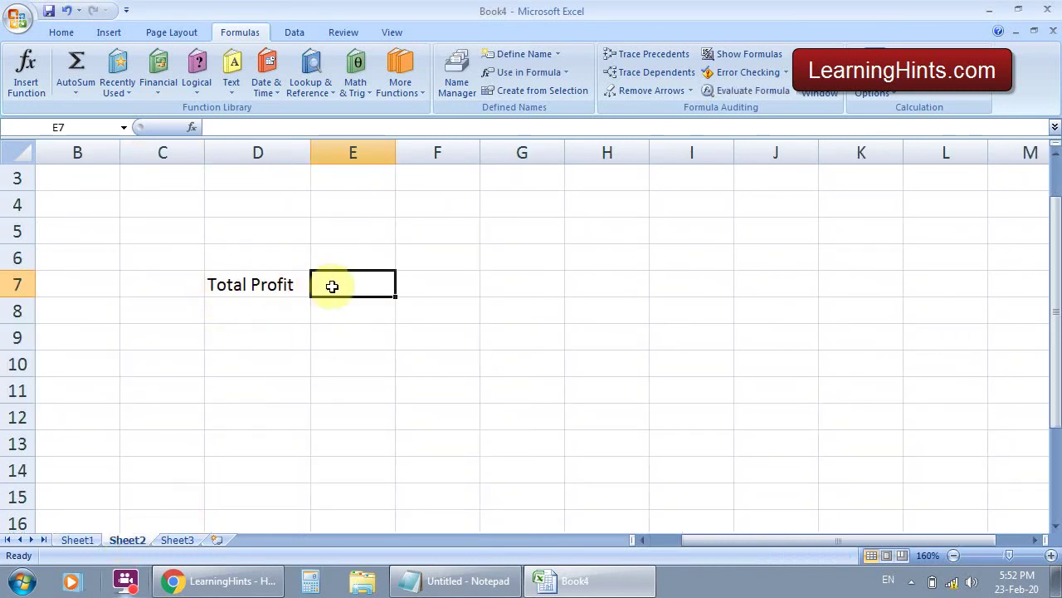
text(=)
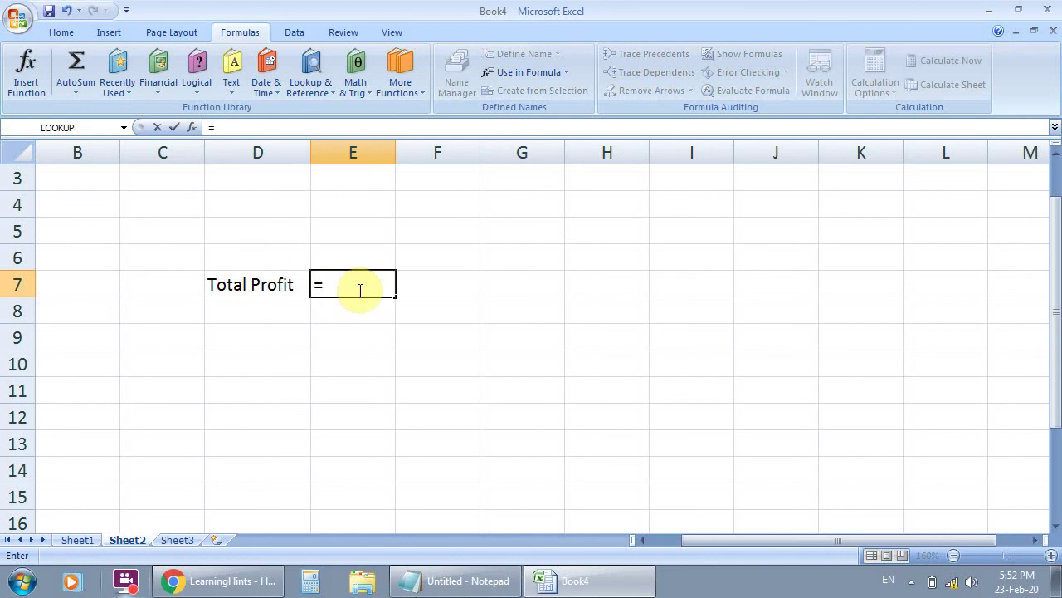
text(sum(profit)
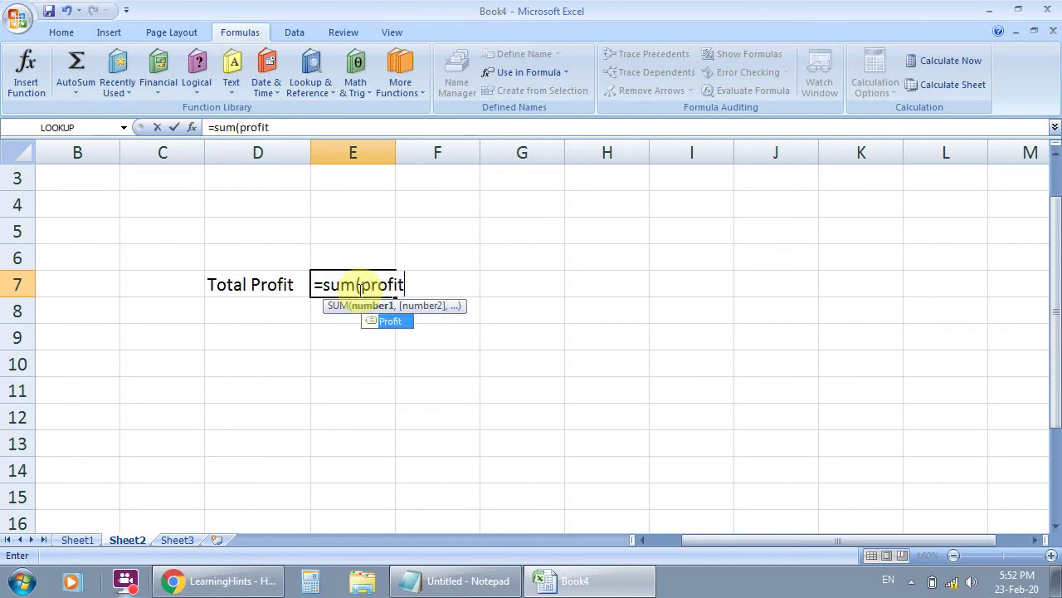
key(Return)
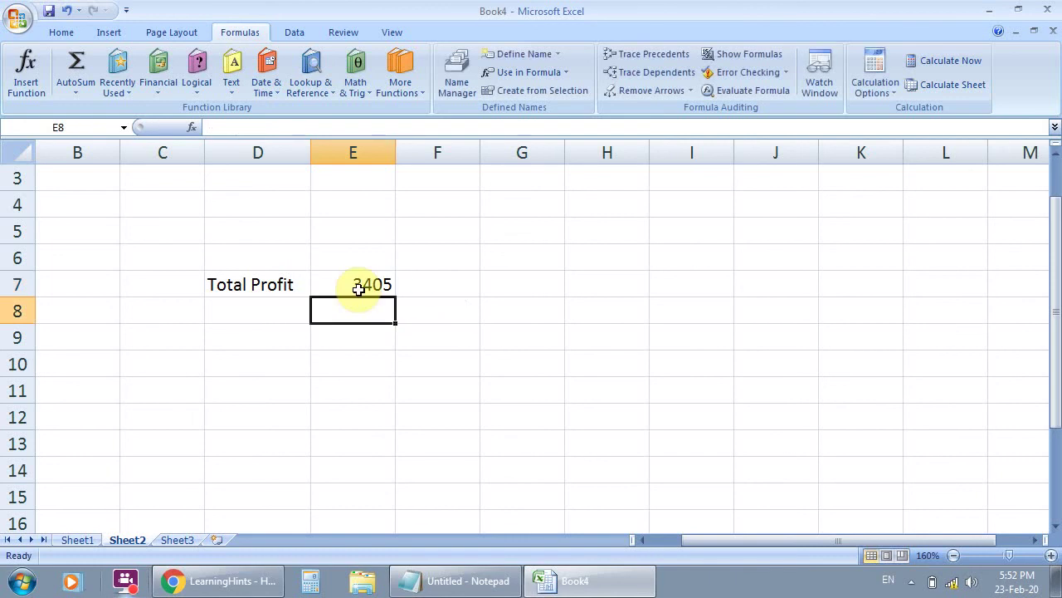
click(356, 285)
Enter 1000 as the day 6 profit in cell B9 of Sheet1 and check the total on Sheet2.
click(77, 539)
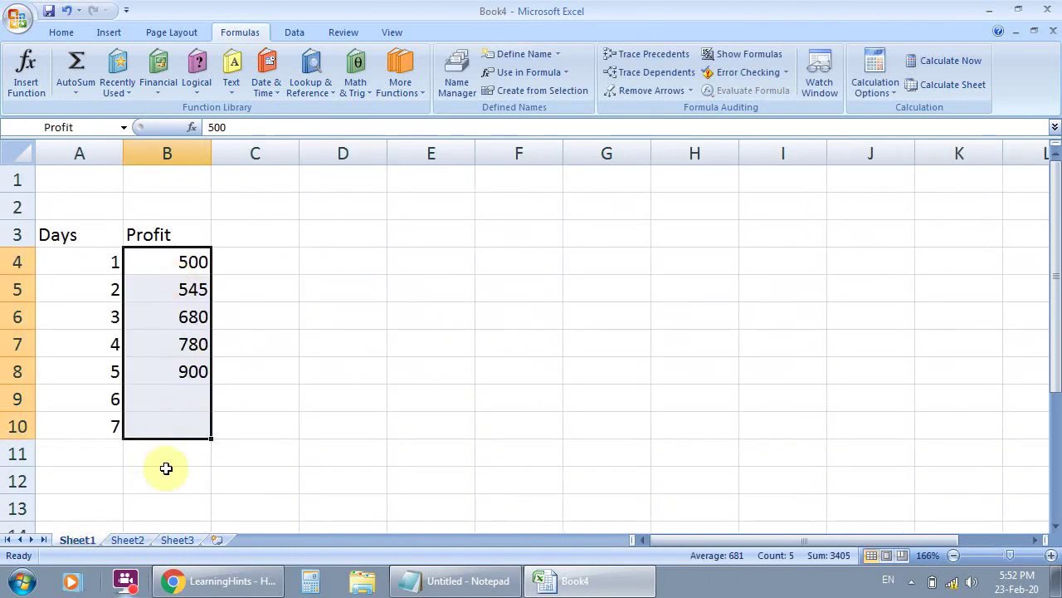
click(255, 426)
click(141, 540)
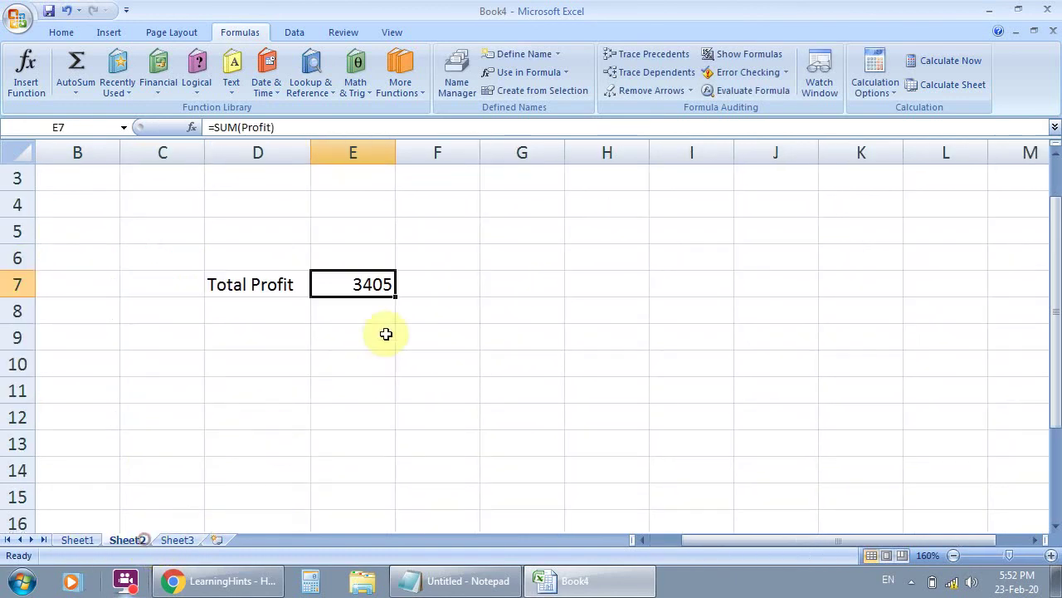
click(77, 540)
click(185, 399)
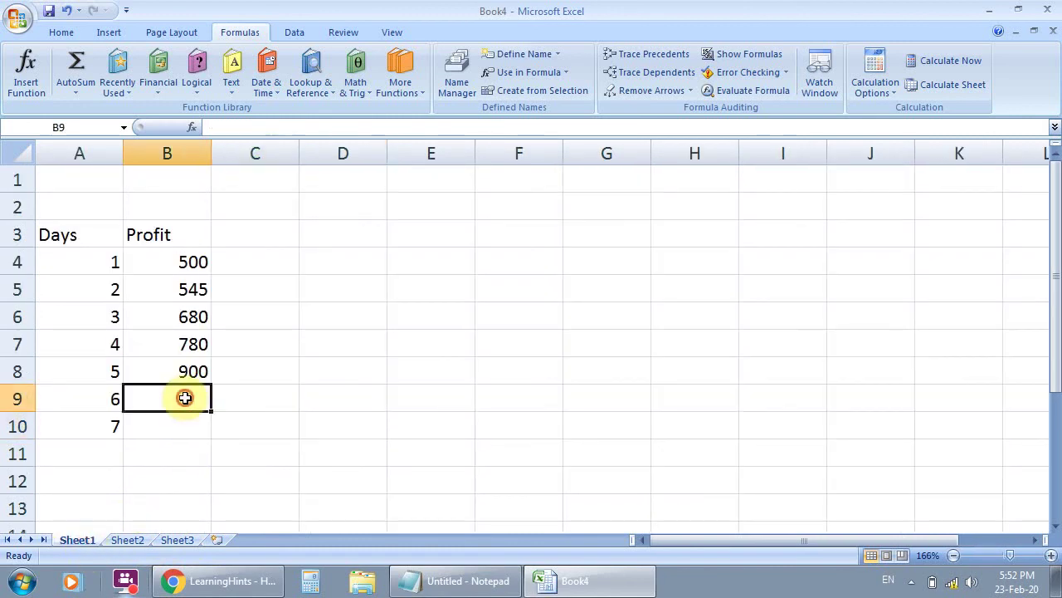
text(1000)
key(Return)
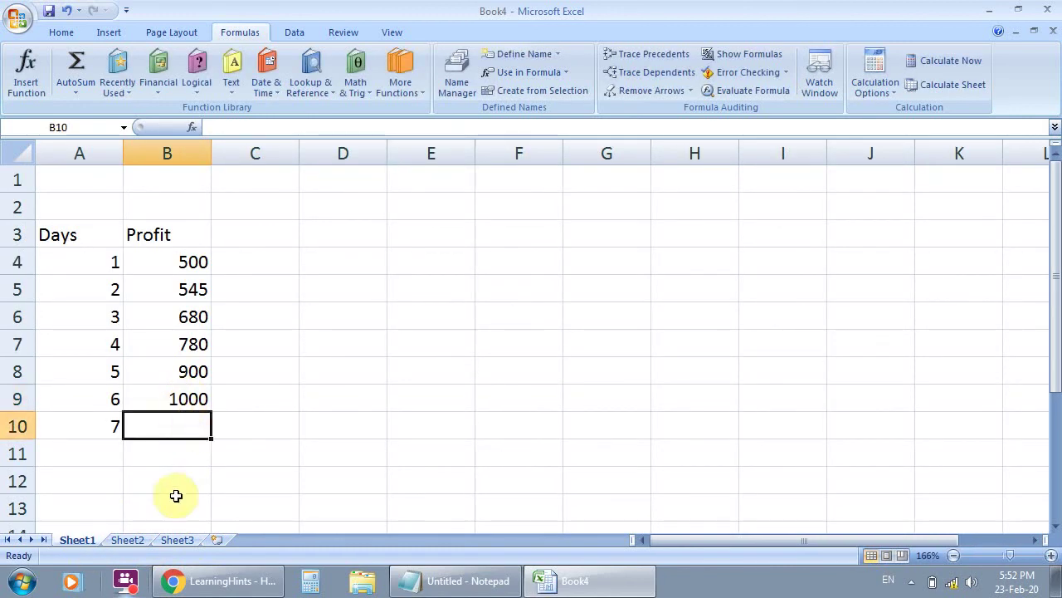
click(127, 540)
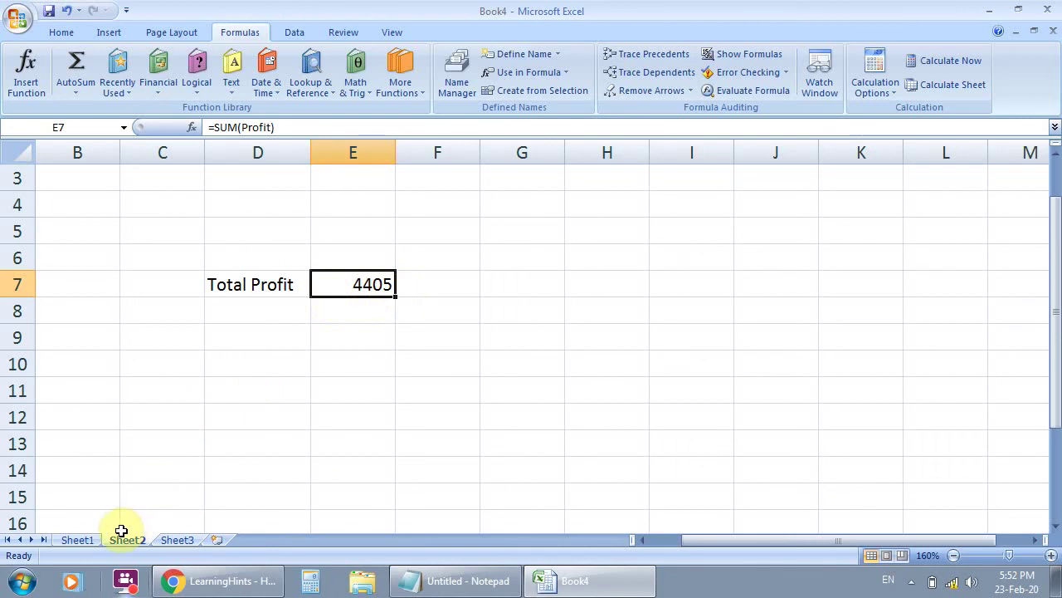
Enter 1000 as the day 7 profit in cell B10 of Sheet1 and check Sheet2's total again.
click(88, 540)
text(1000)
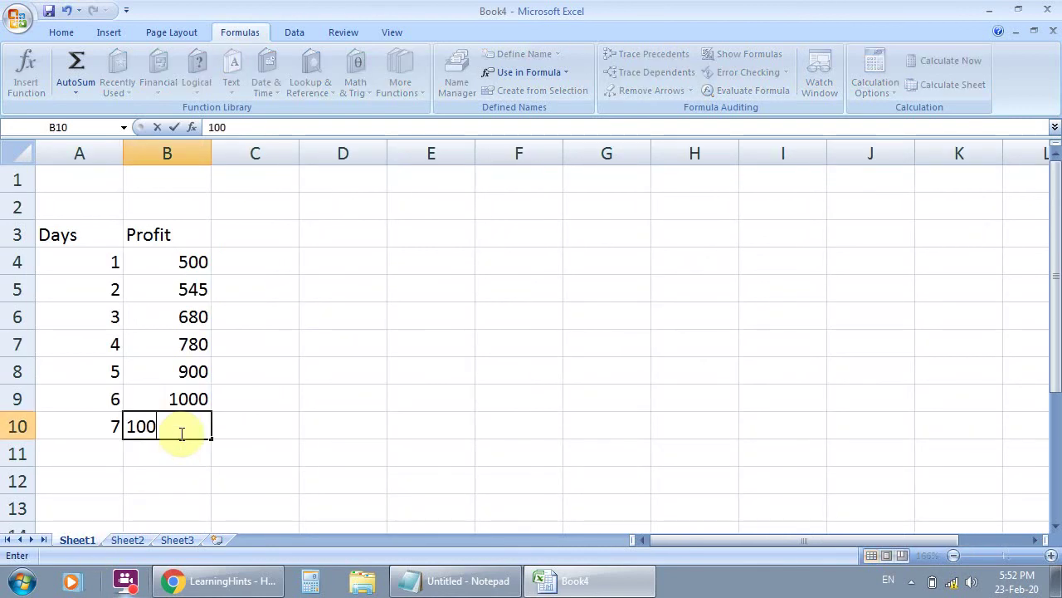
key(Return)
click(137, 541)
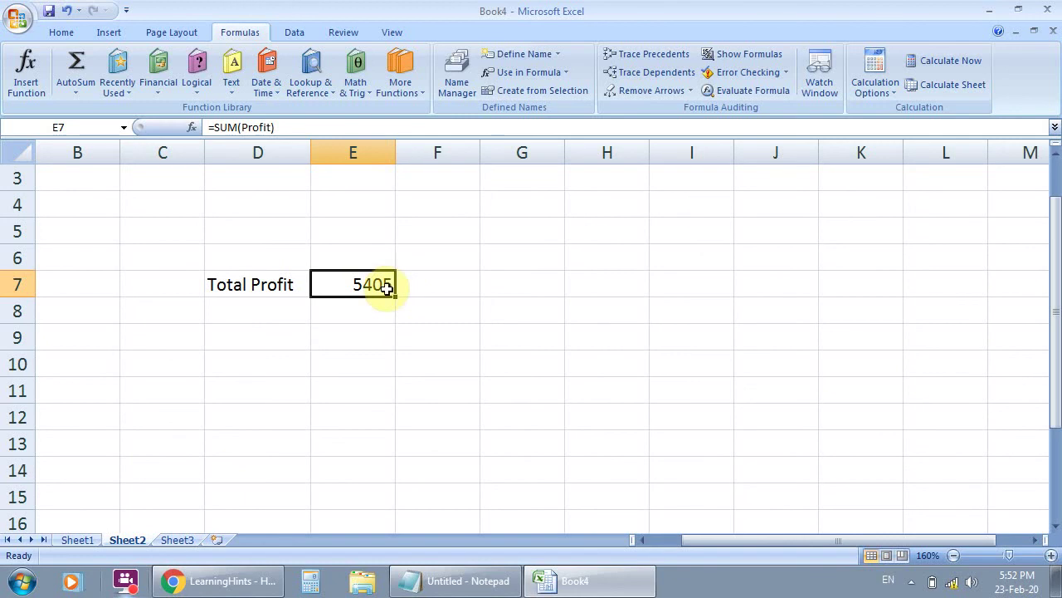
Clear all profit values in B4:B10 of Sheet1 and check the Total Profit cell on Sheet2.
click(77, 539)
drag(194, 261, 187, 427)
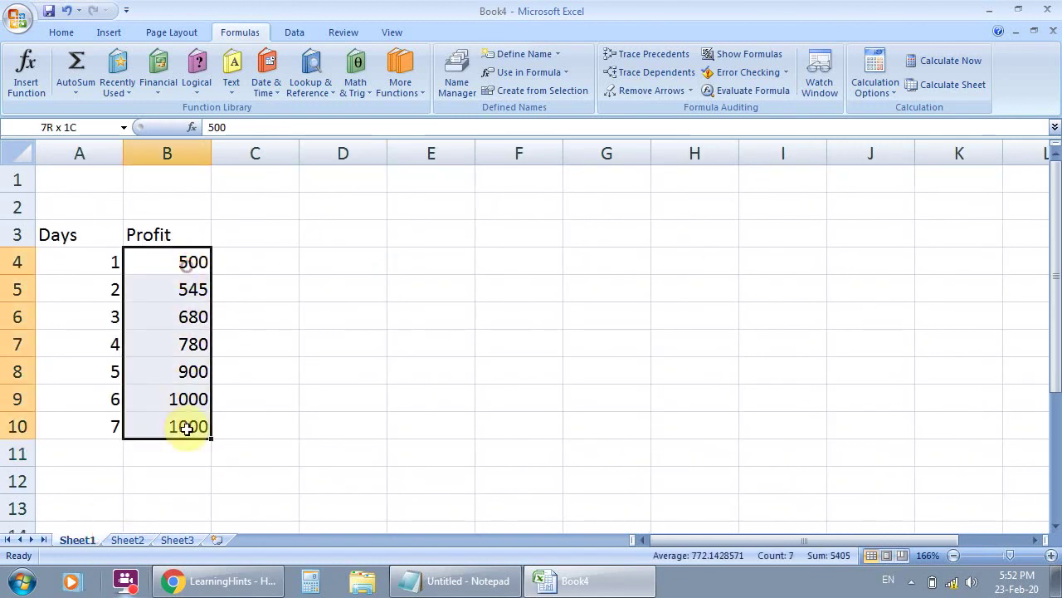
key(Delete)
click(135, 540)
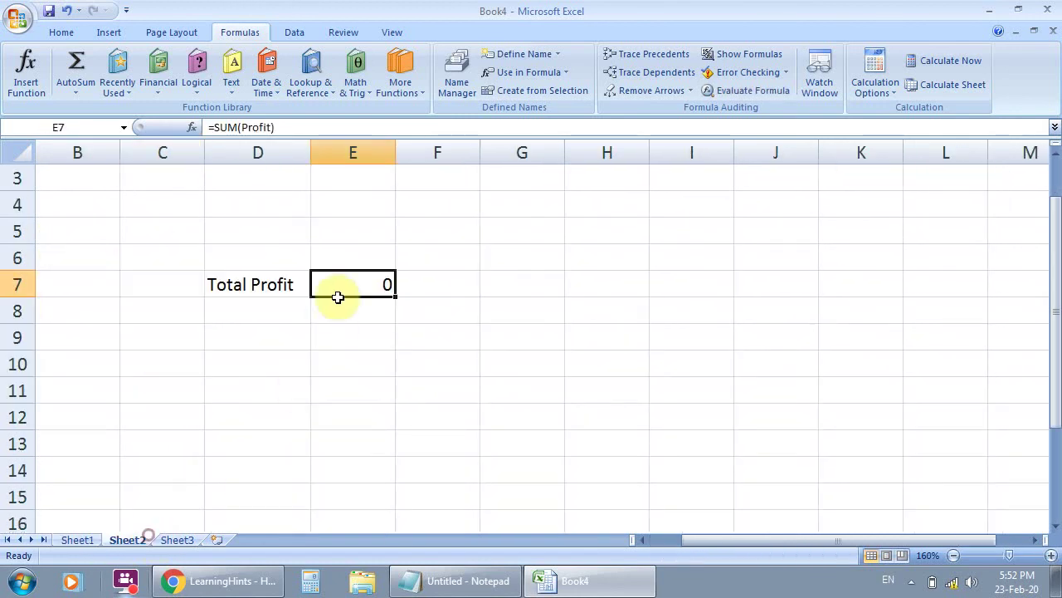
Go through the emptied Profit range B4:B10 and the whole Days and Profit table on Sheet1.
click(78, 539)
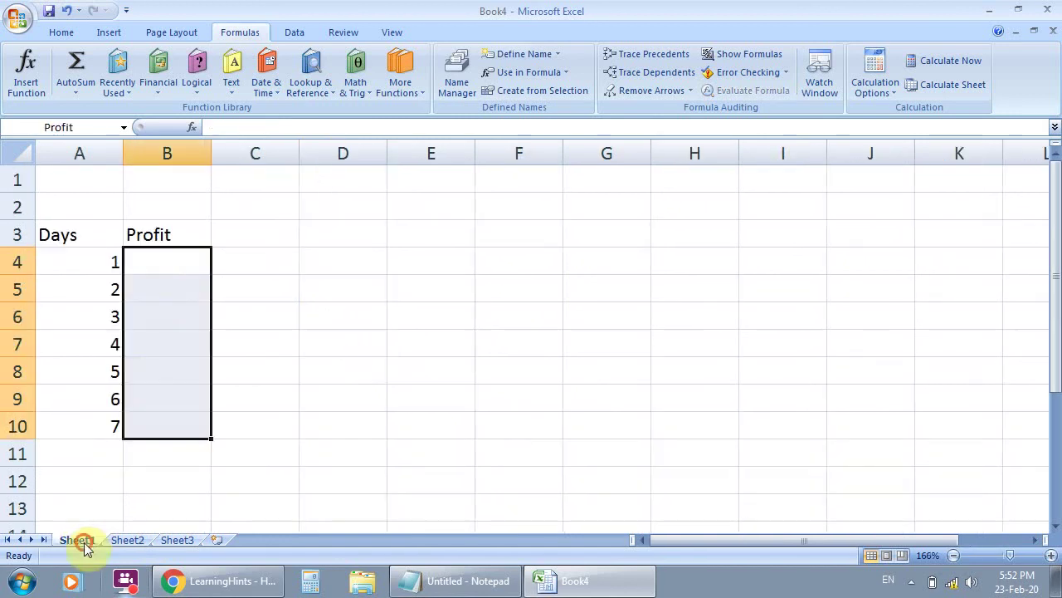
click(249, 287)
double_click(167, 263)
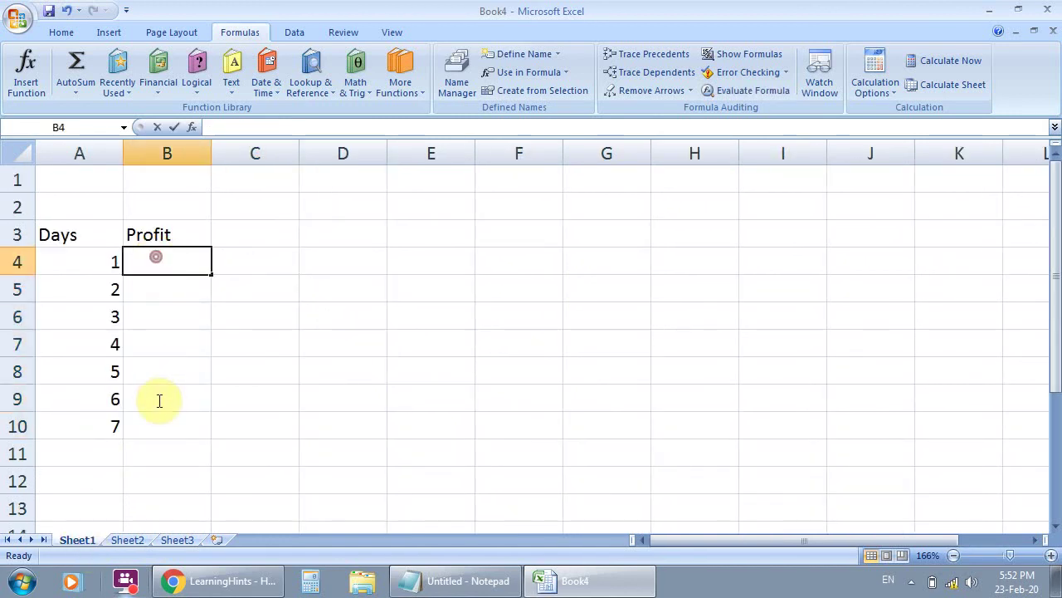
click(247, 370)
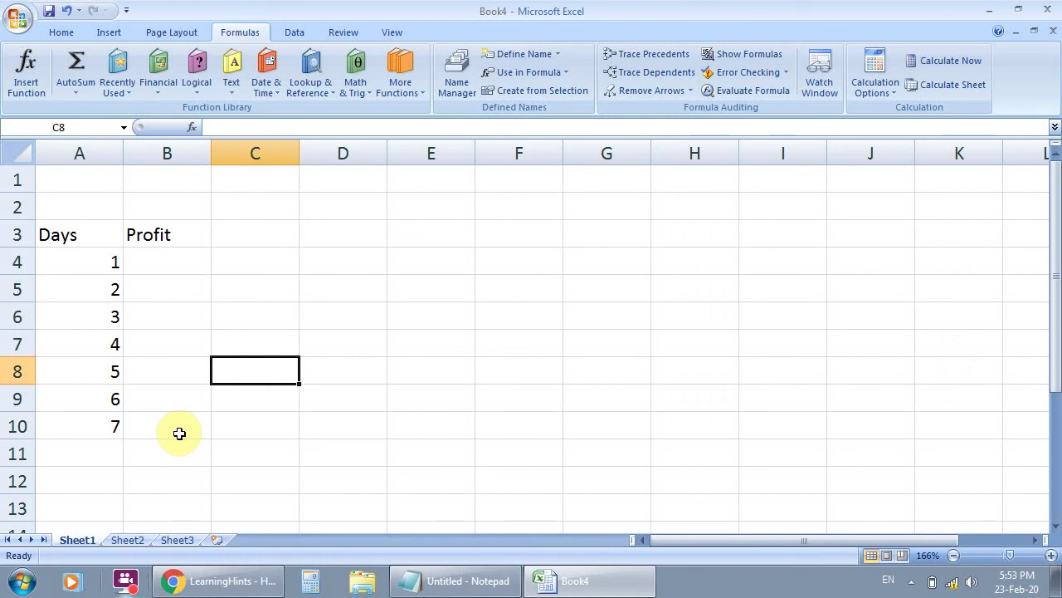
drag(173, 258, 169, 421)
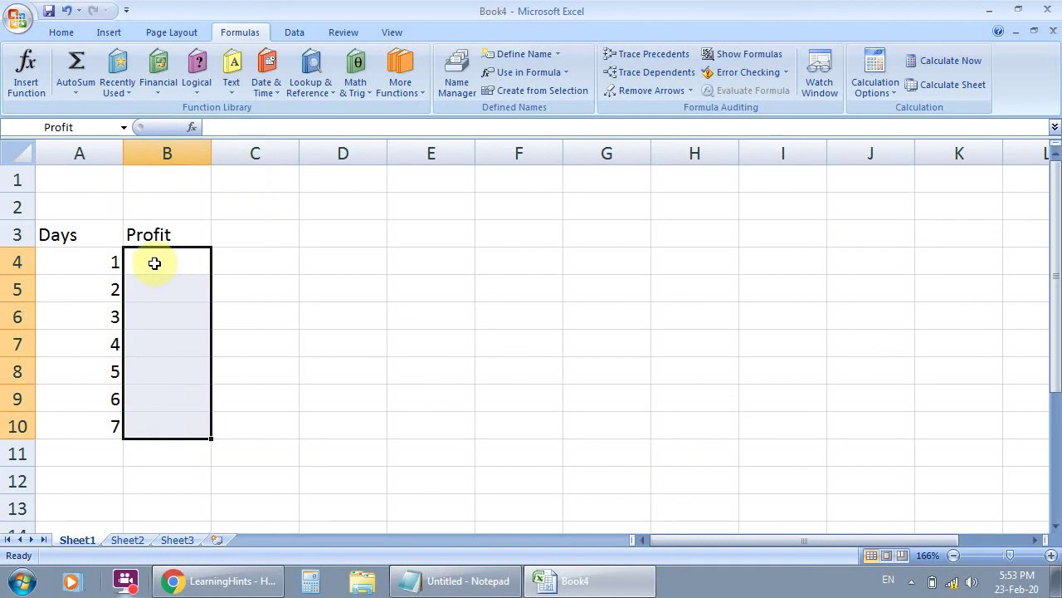
drag(97, 235, 161, 426)
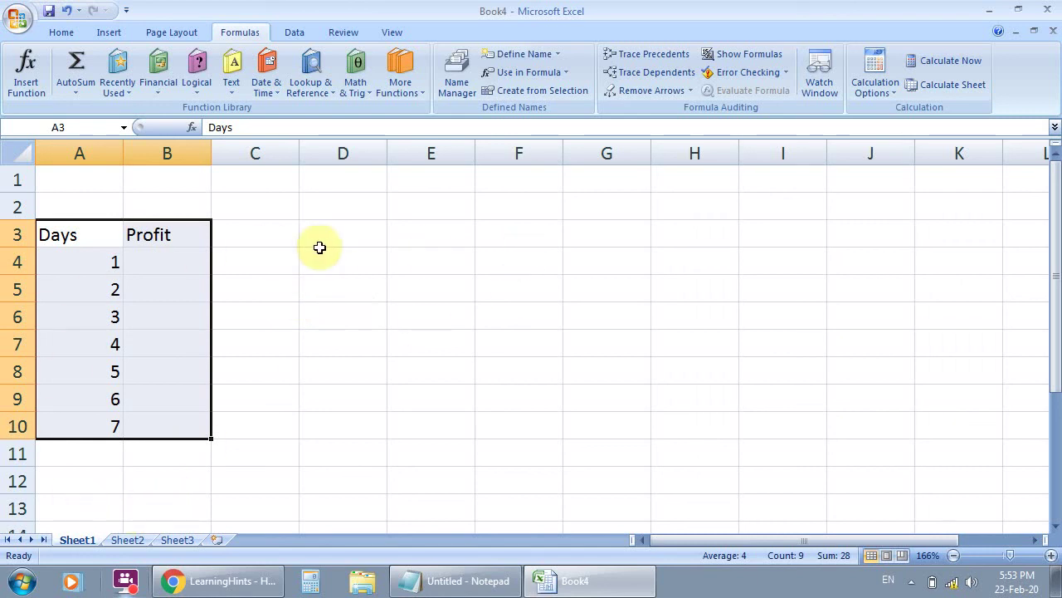
click(404, 270)
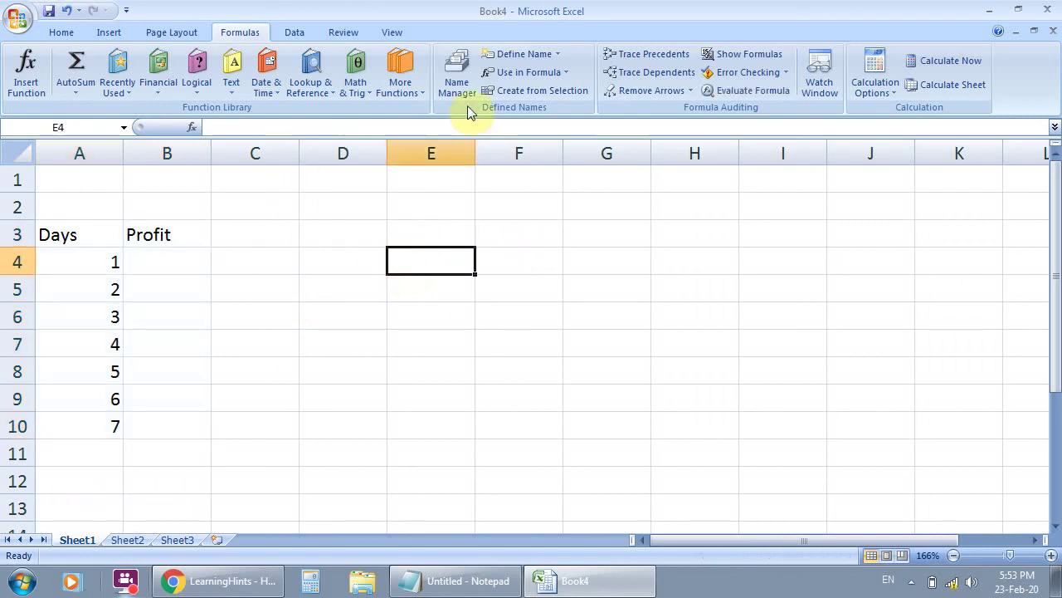